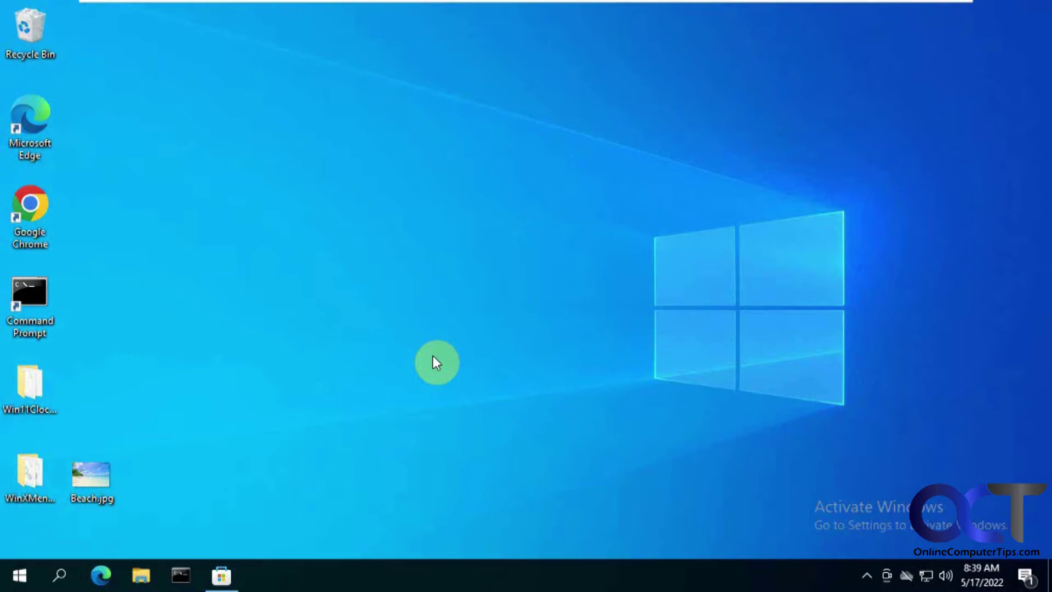
- Open File Explorer from the taskbar, showing Quick access with frequent folders and recent files
click(141, 574)
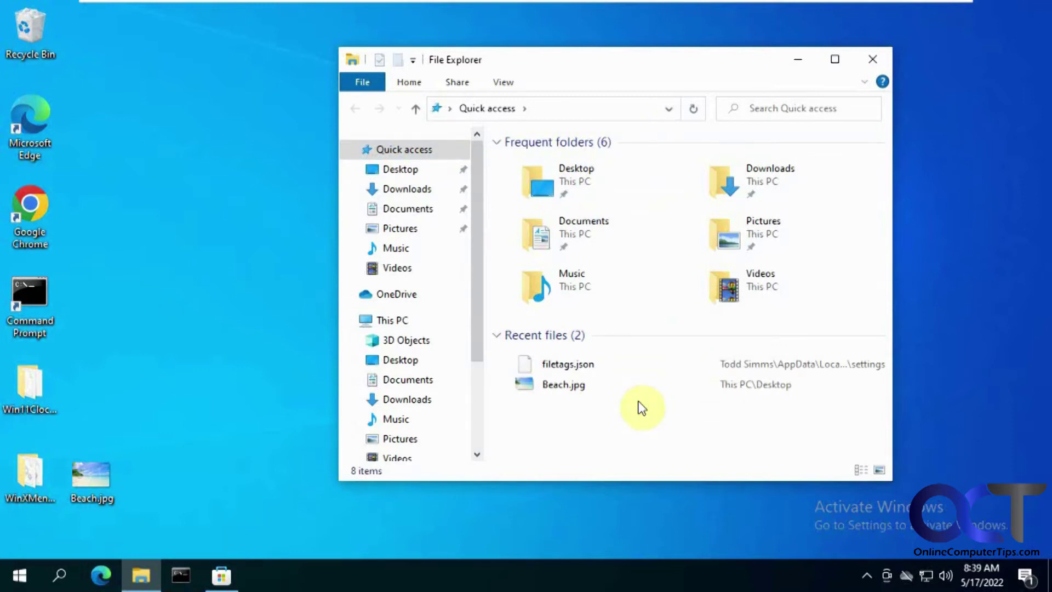
click(458, 83)
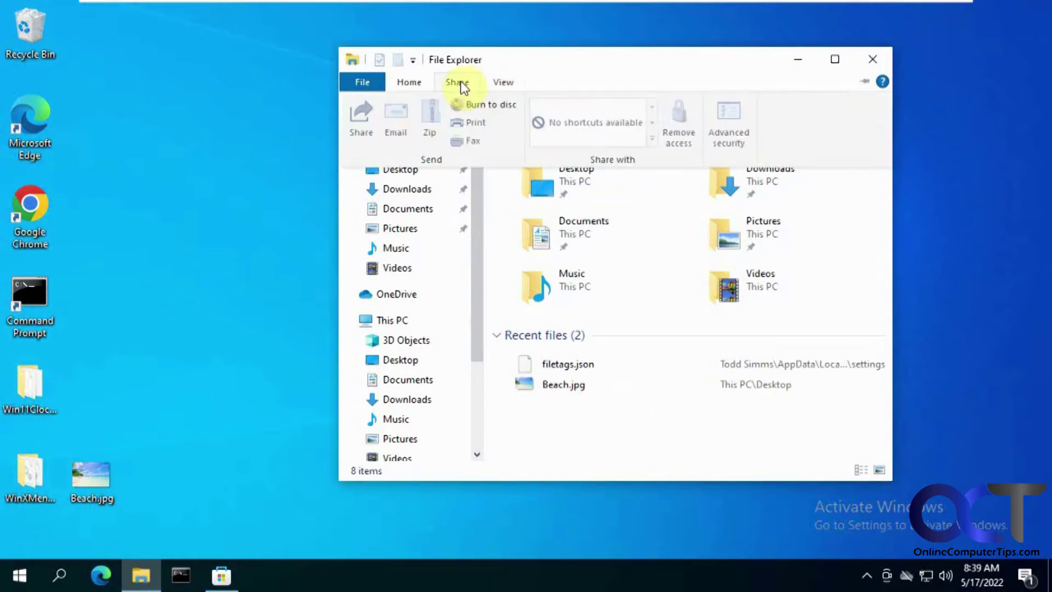
click(658, 58)
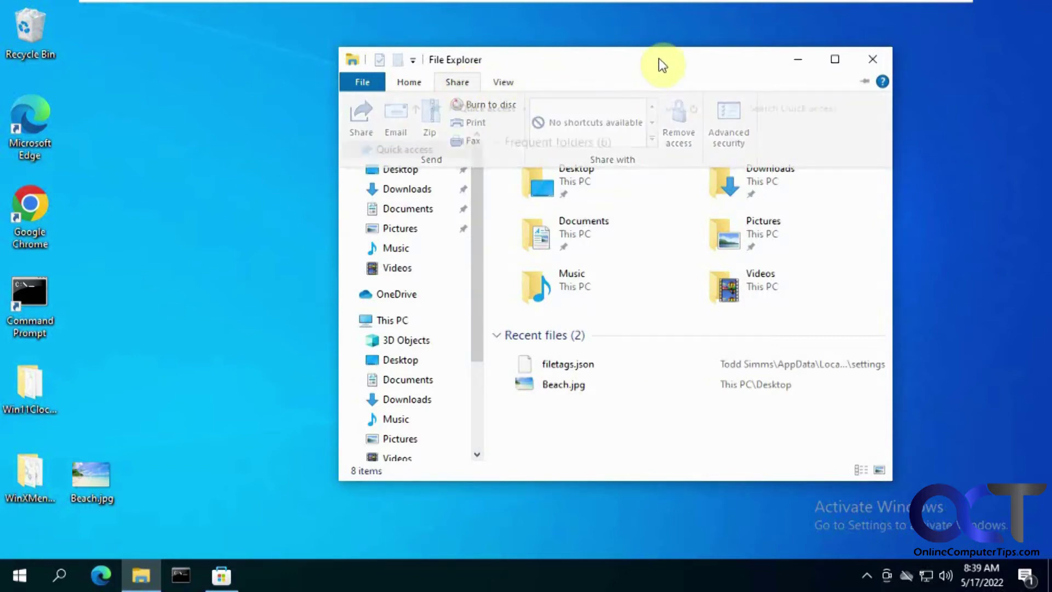
click(470, 83)
click(405, 83)
click(470, 83)
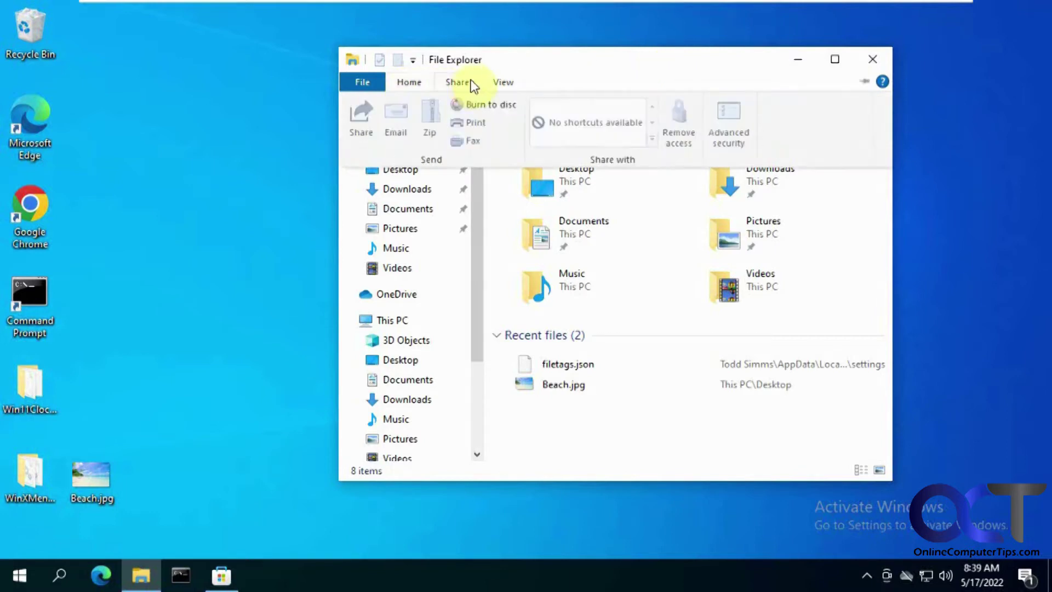
click(504, 82)
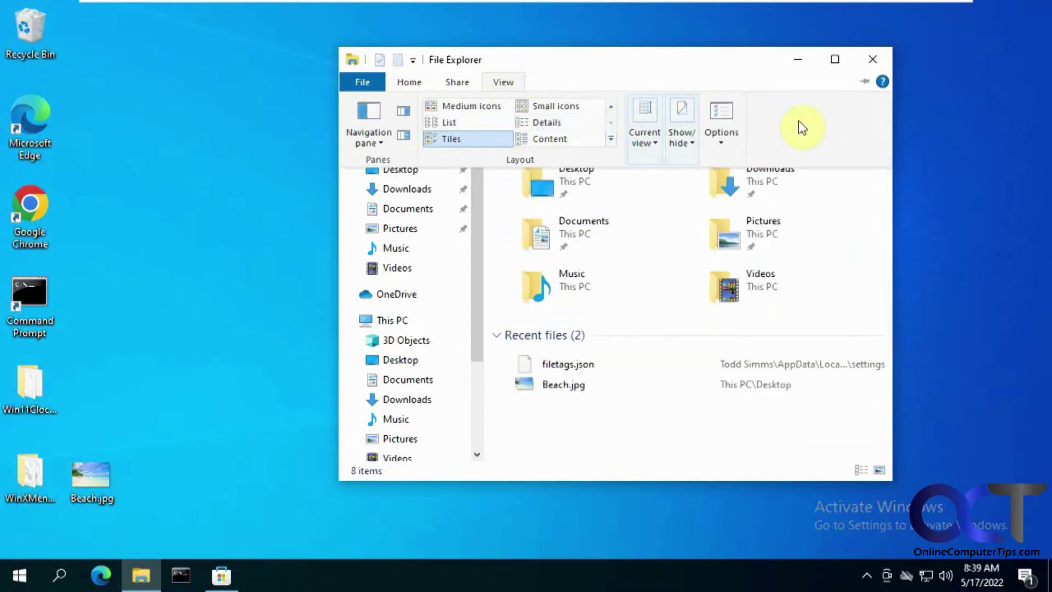
click(758, 84)
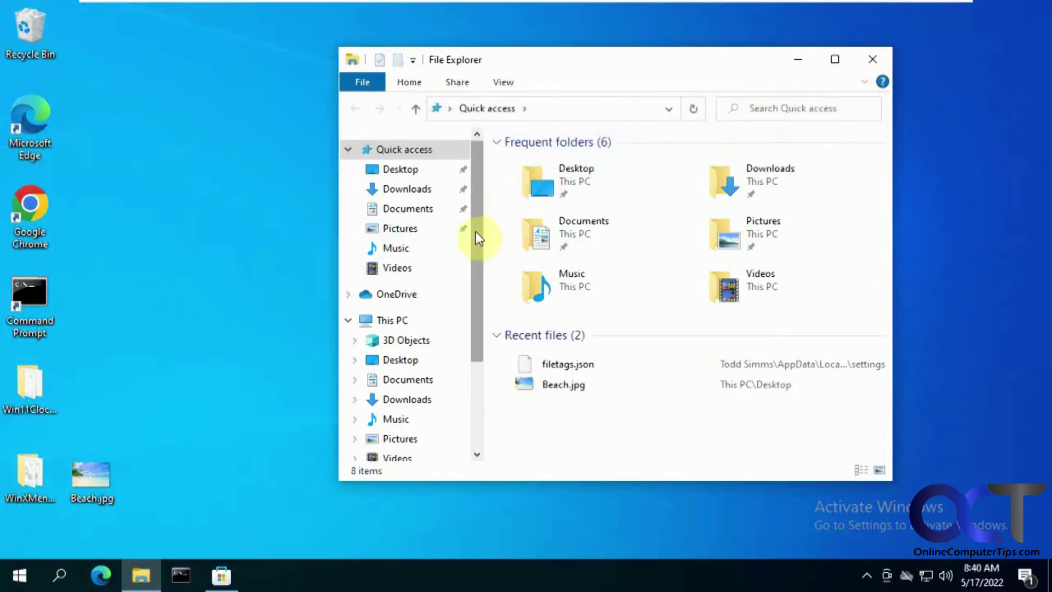
- Browse Desktop, This PC and Local Disk (C:) in File Explorer, then minimize the window
scroll(476, 236, down, 1)
scroll(479, 252, up, 1)
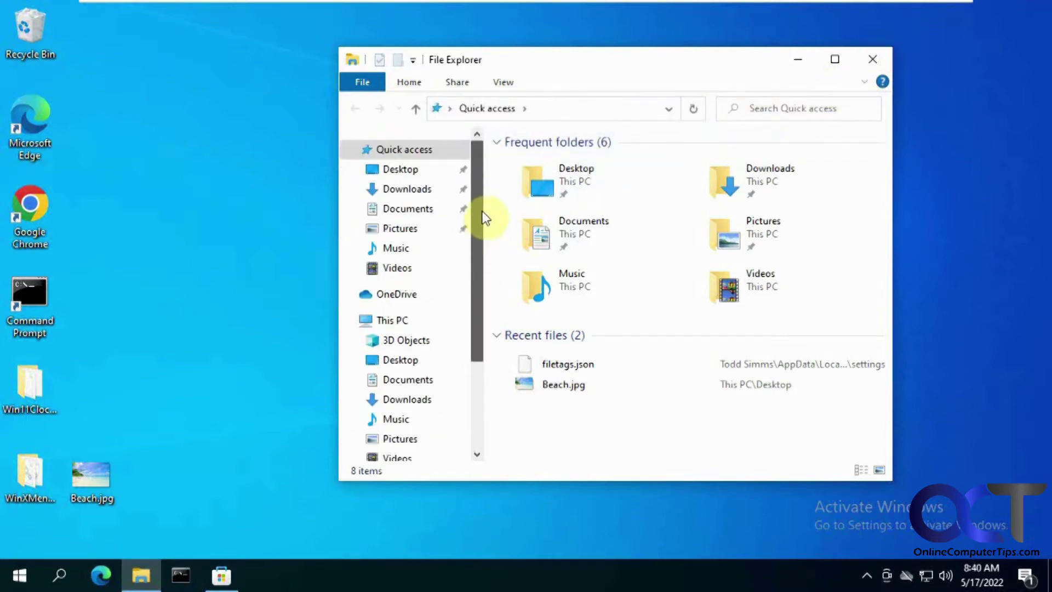
click(403, 170)
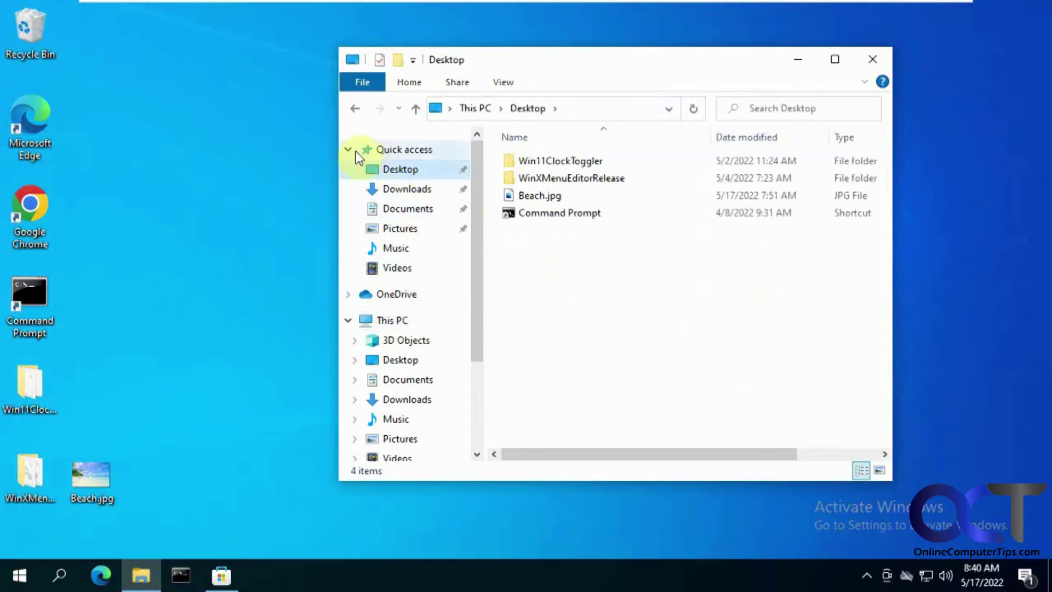
click(349, 149)
click(397, 203)
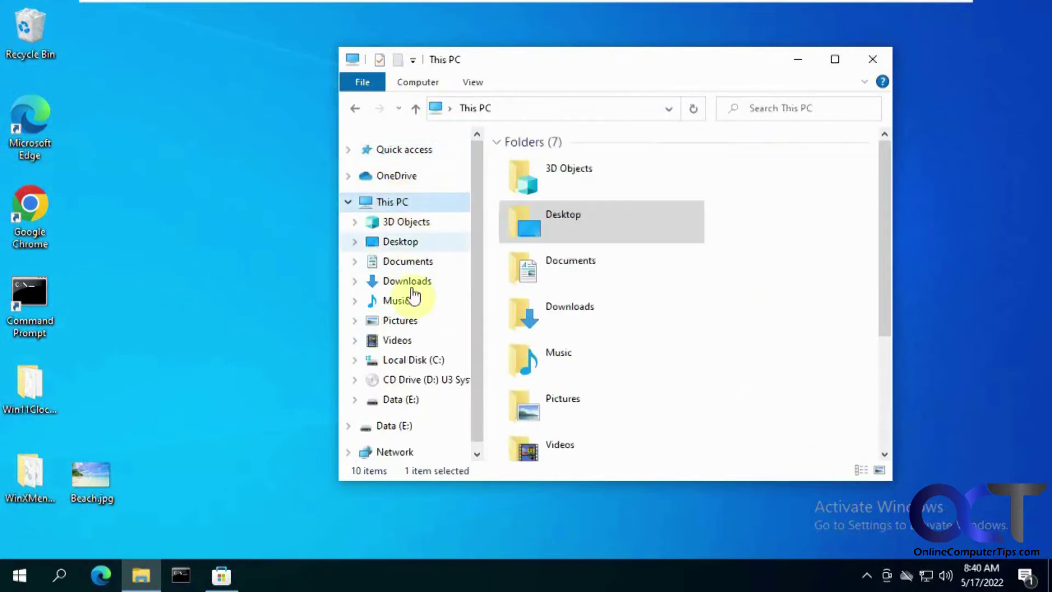
click(421, 359)
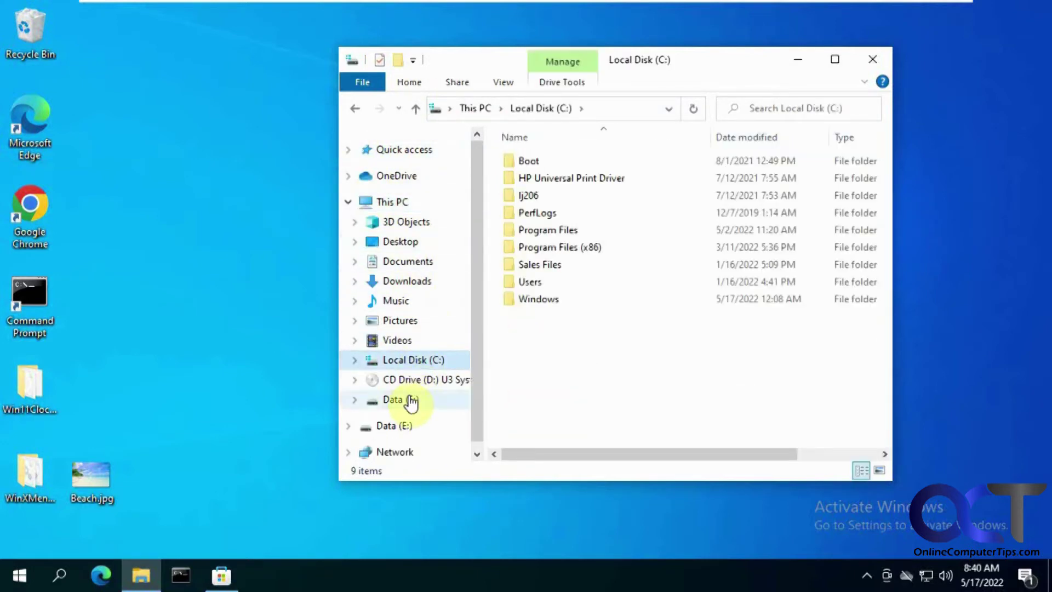
click(800, 61)
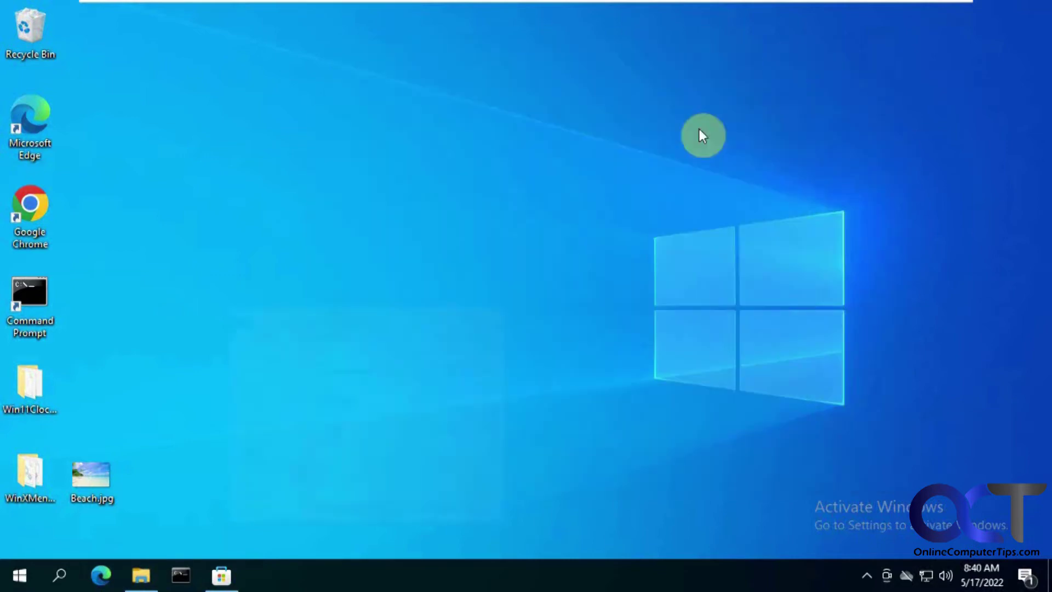
- View the Files App listing in Microsoft Store, minimize it, and launch Files from Start
click(221, 575)
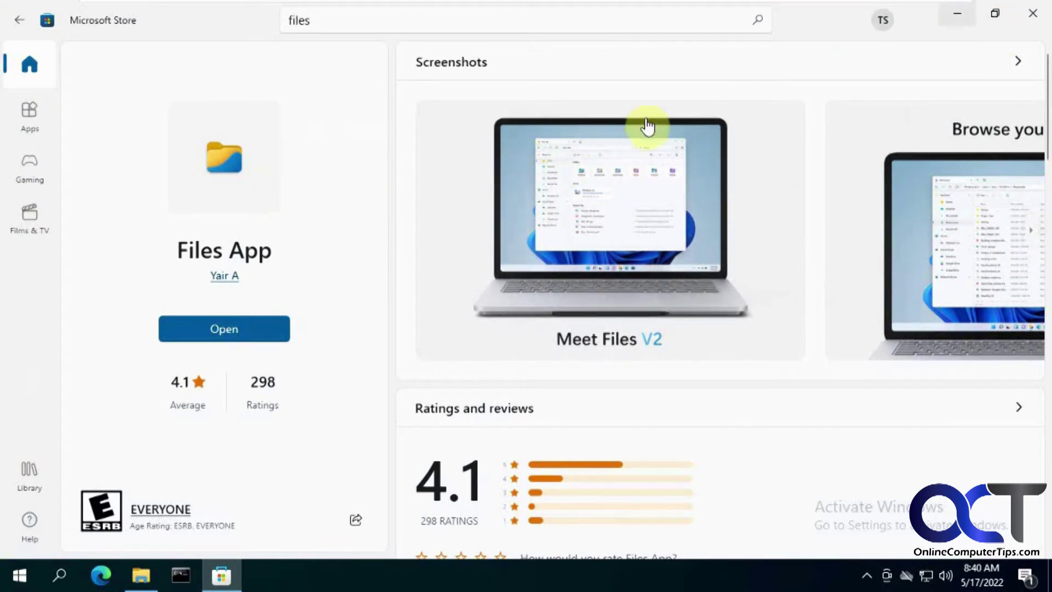
click(959, 15)
click(20, 576)
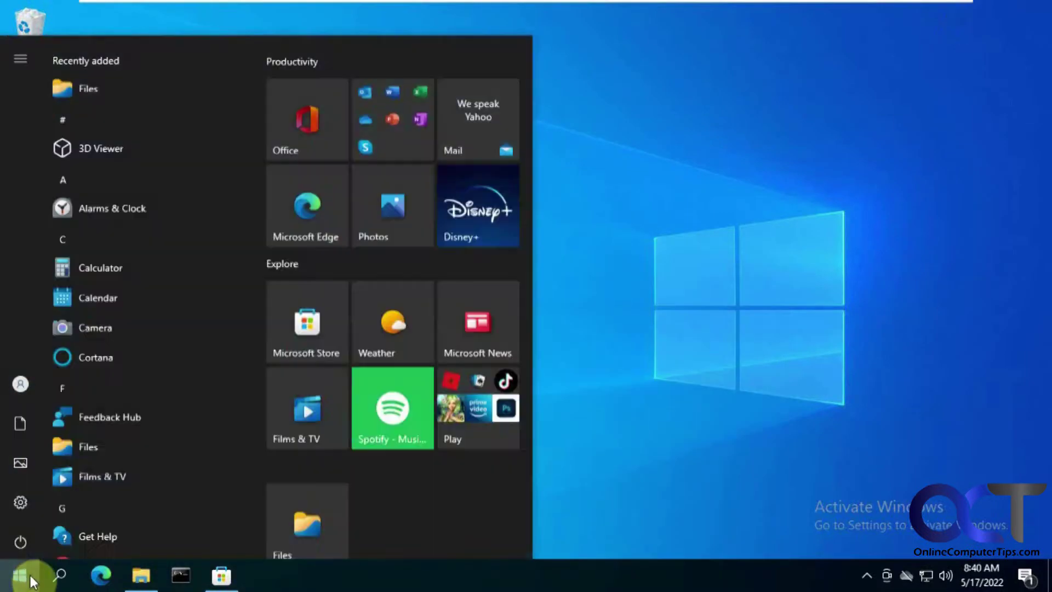
click(93, 435)
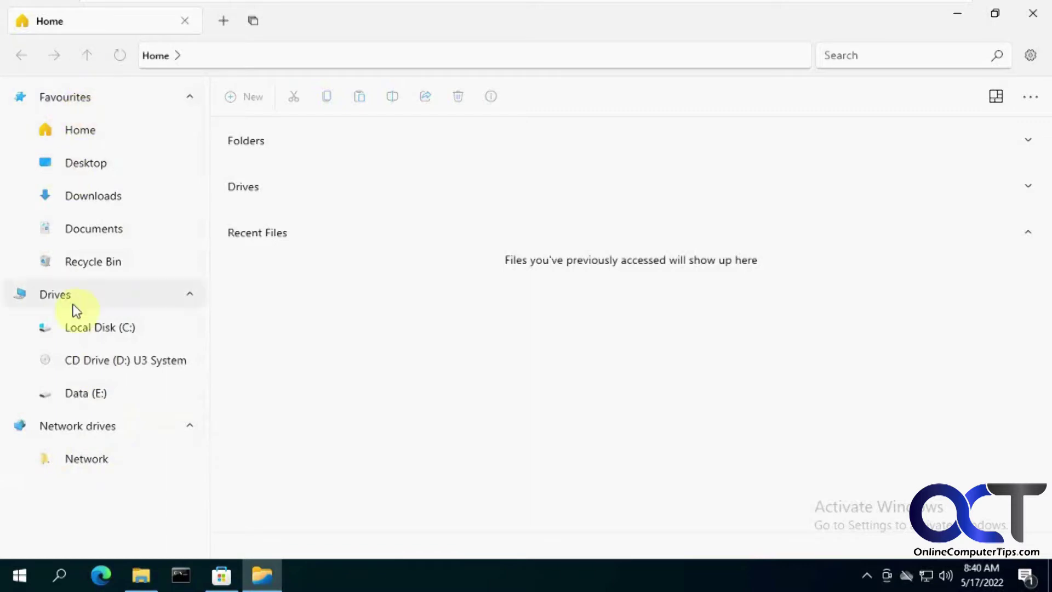
- Open Local Disk (C:) from the Drives section of the Files sidebar
click(110, 330)
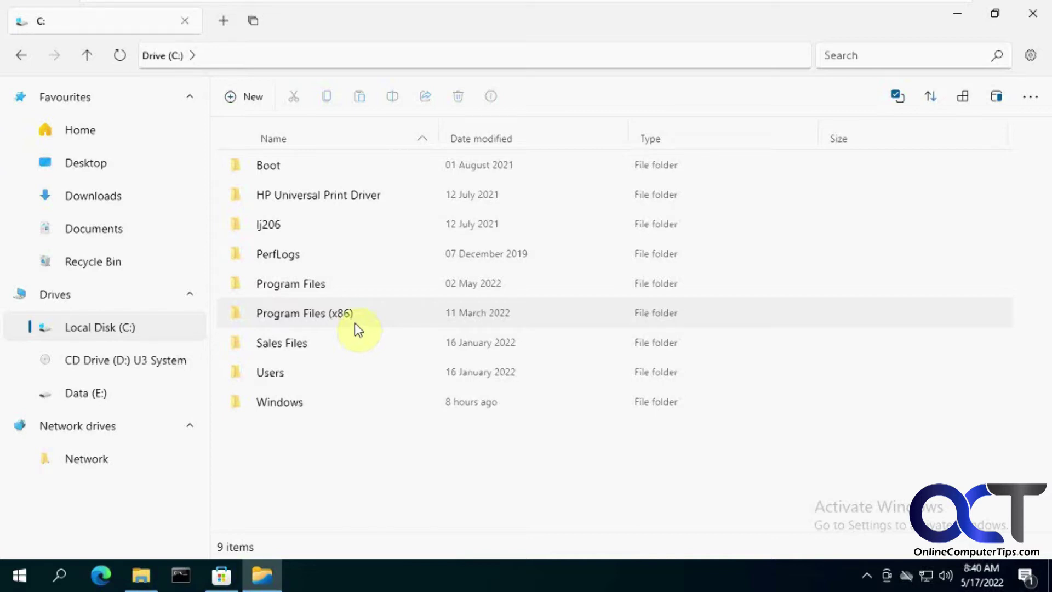
- Open HP Universal Print Driver in a new tab, browse to pcl6-x64-7.0.0.24832\Drivers, then return to C:
right_click(281, 195)
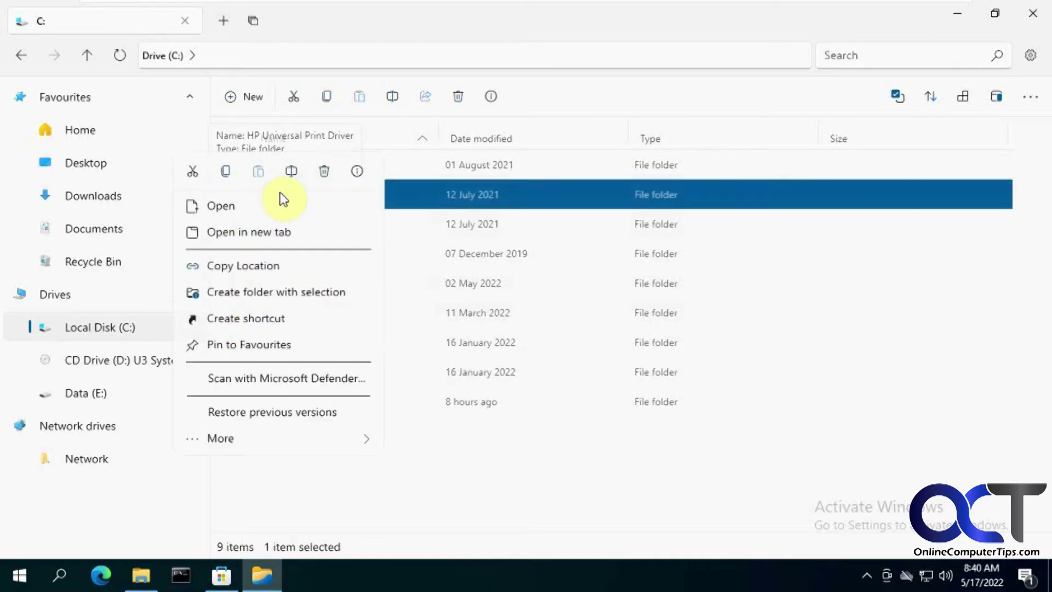
click(276, 232)
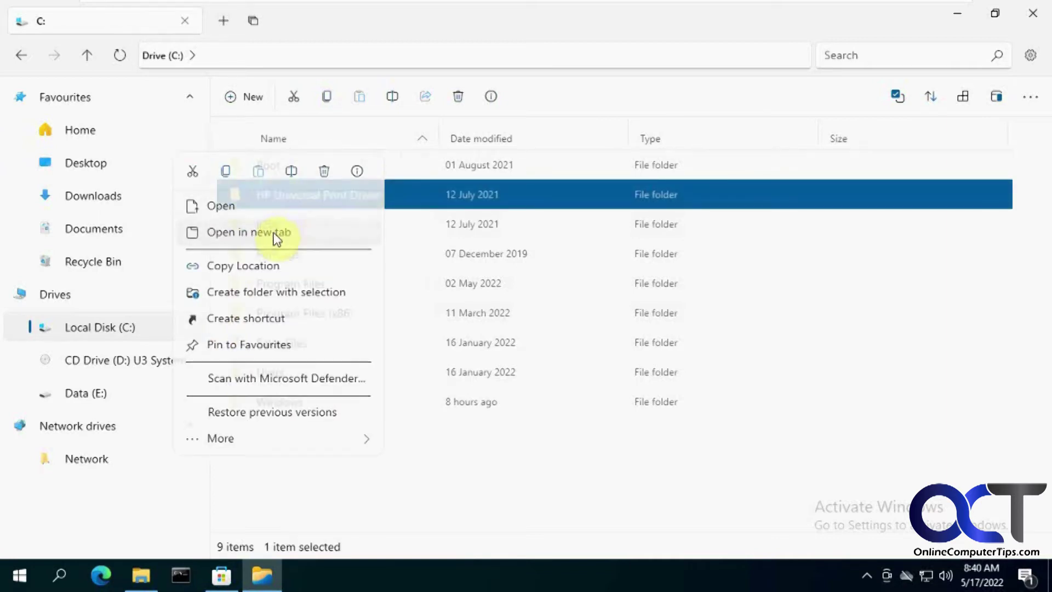
click(119, 22)
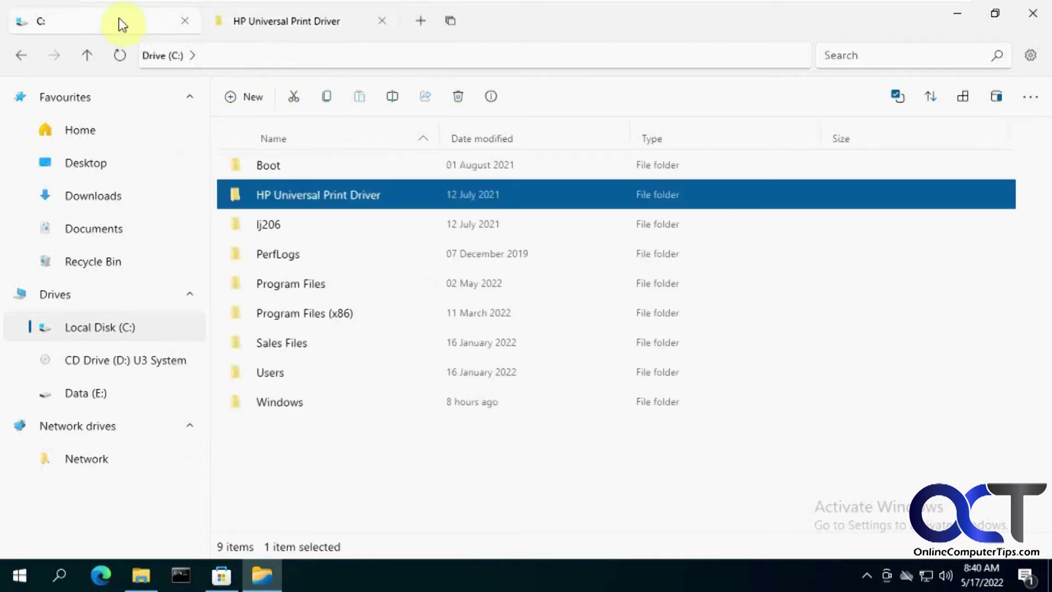
click(258, 21)
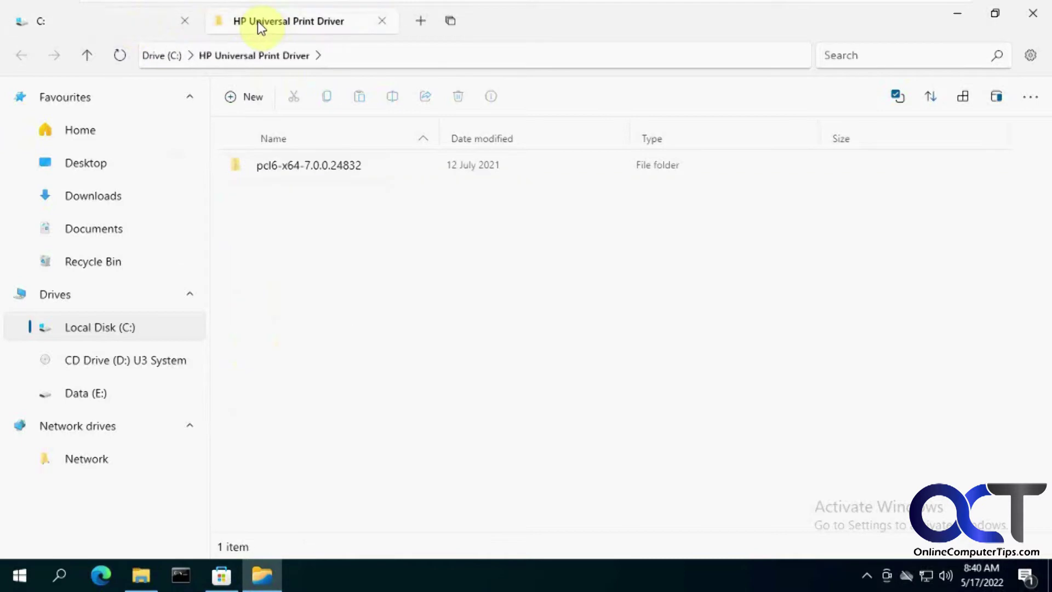
double_click(324, 167)
double_click(284, 170)
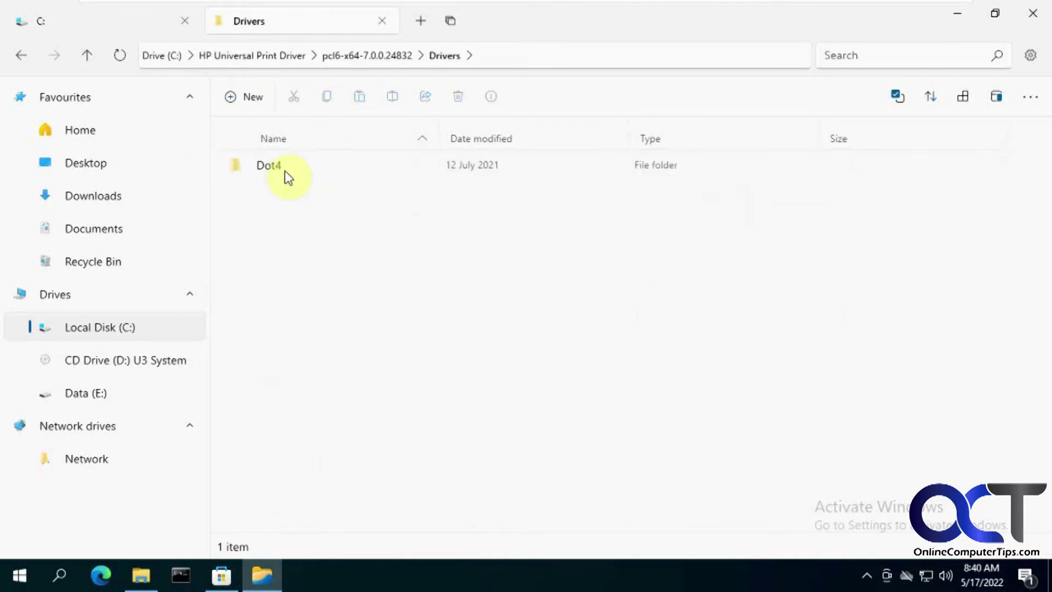
click(122, 30)
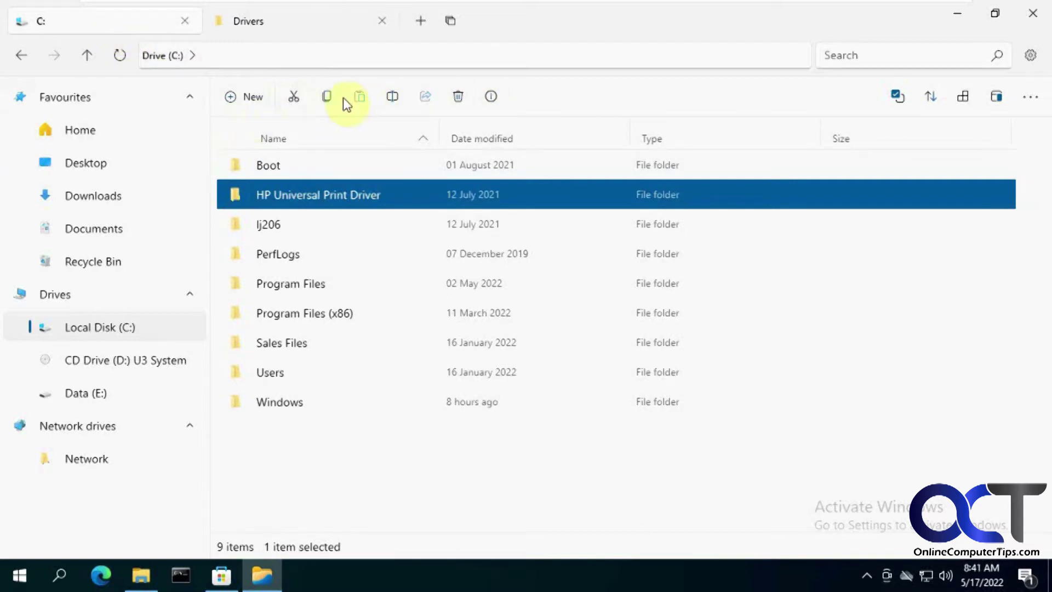
- Glance at the New item menu, enable multiselect checkboxes and select all nine folders
click(244, 101)
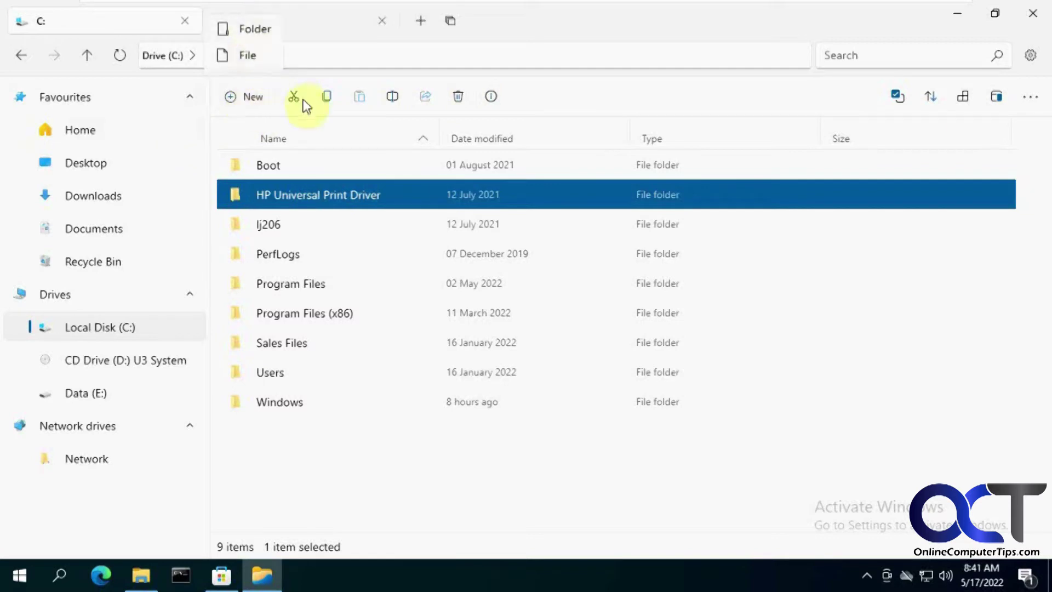
click(526, 93)
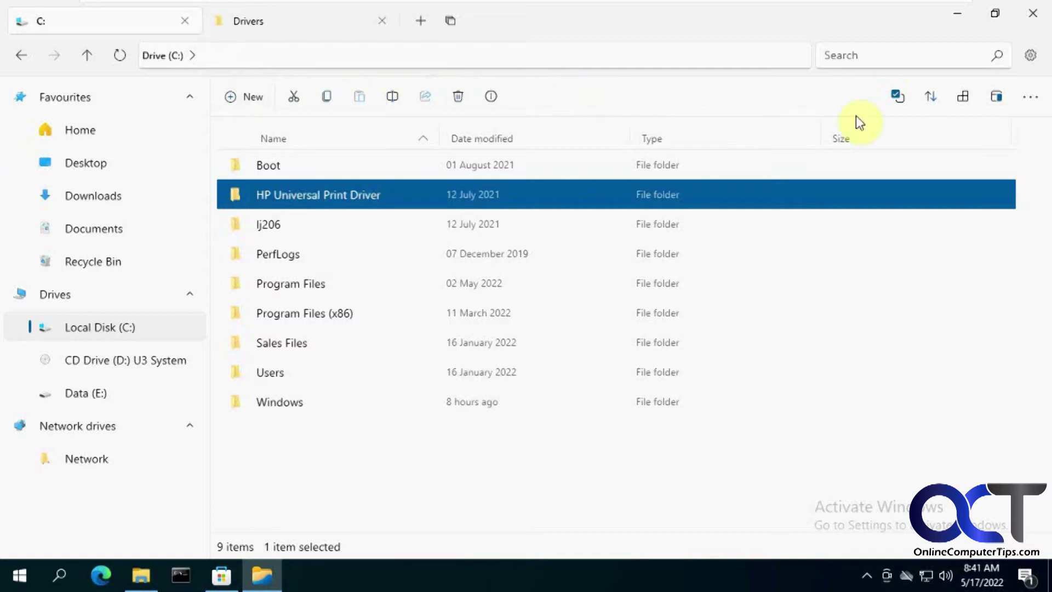
click(899, 101)
click(900, 137)
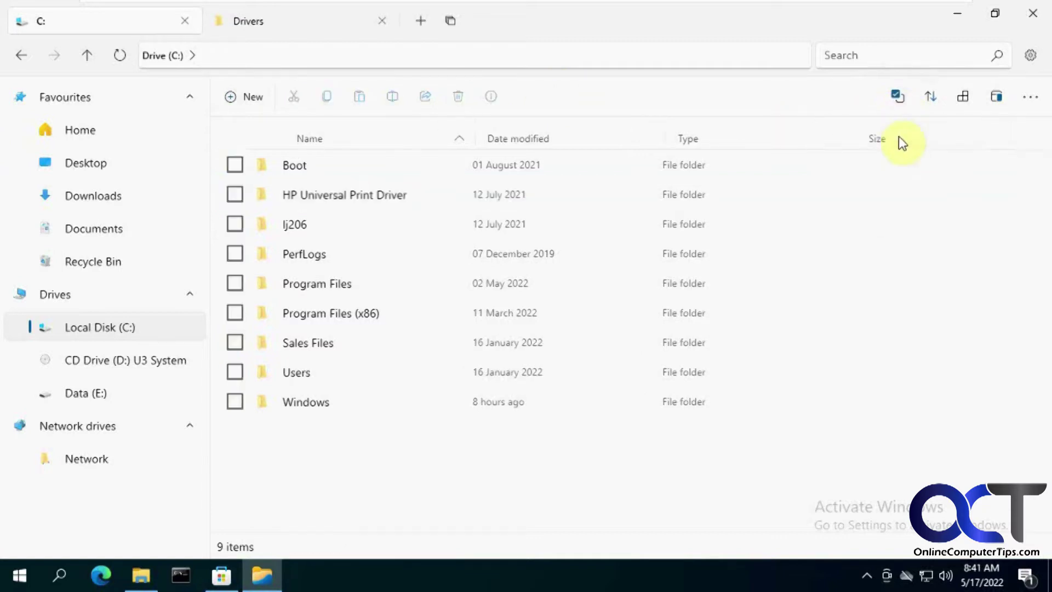
click(897, 99)
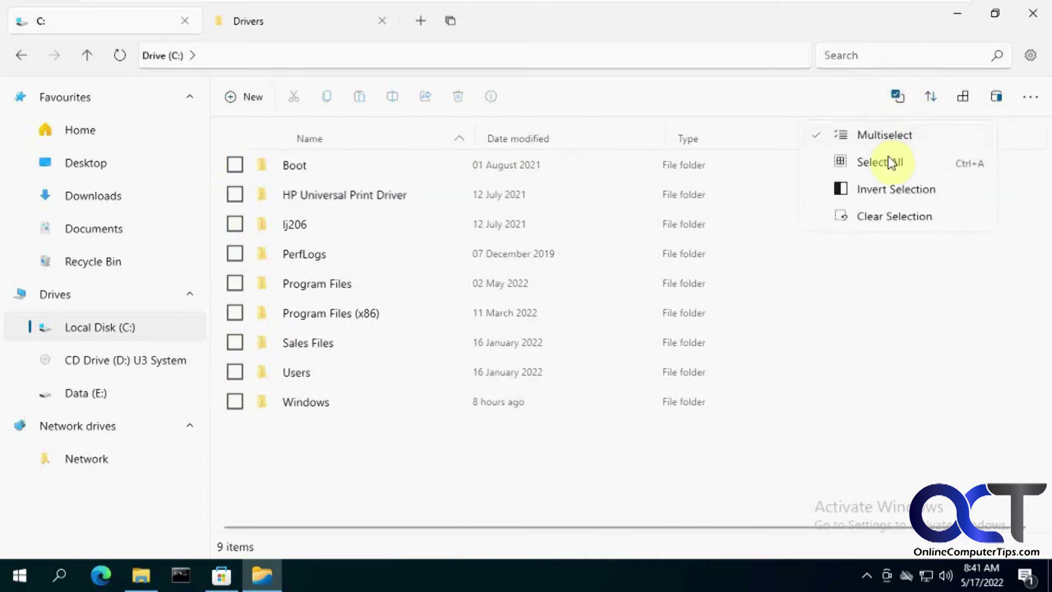
click(892, 160)
- Invert the selection to clear all nine folders and turn multiselect off
click(898, 99)
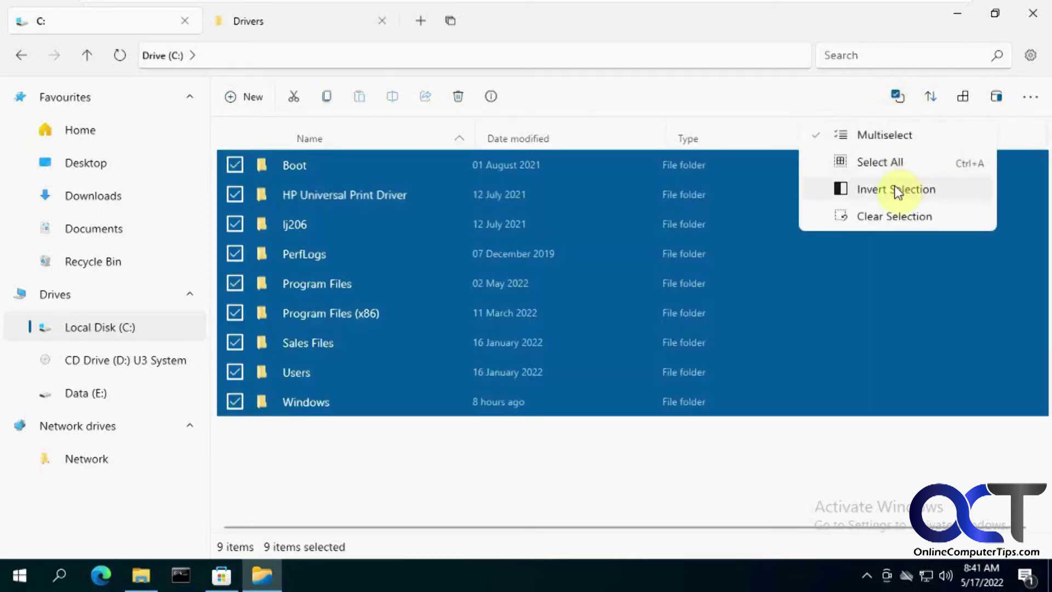
click(897, 191)
click(901, 101)
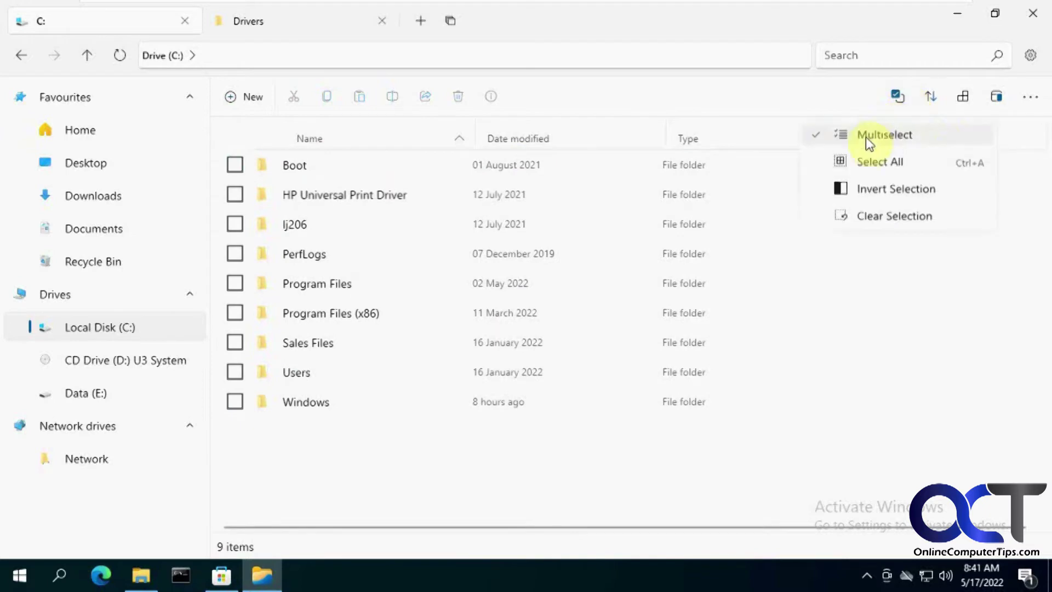
click(822, 136)
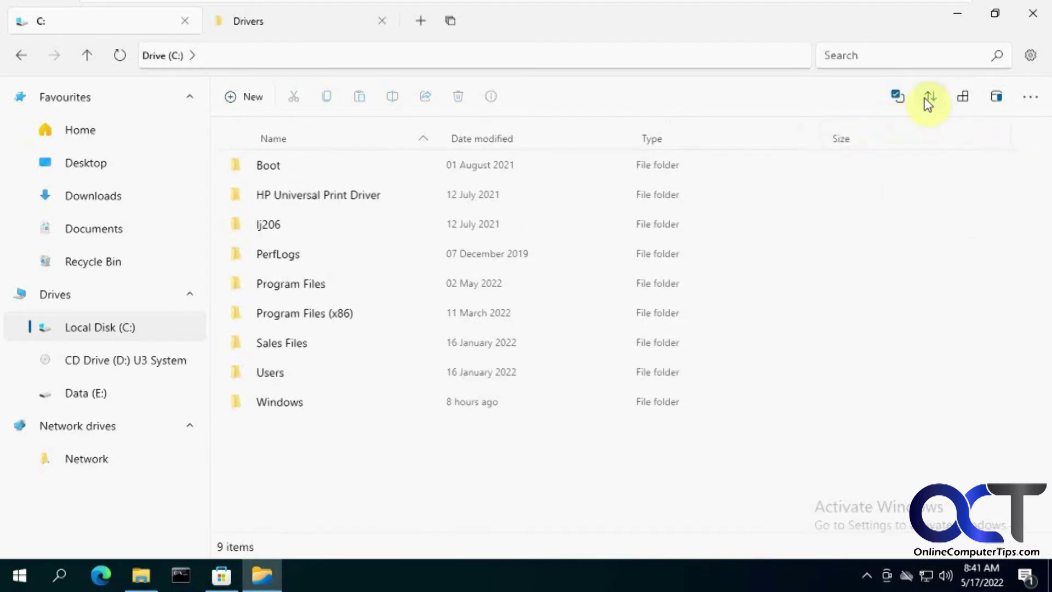
click(926, 99)
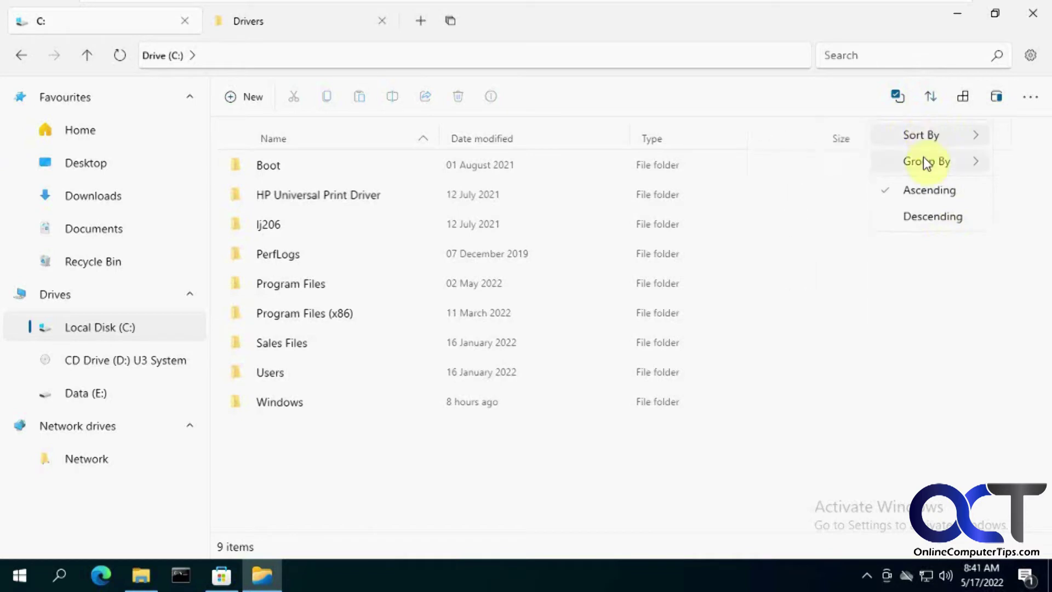
- Look over the Sort and Layout options unchanged, then show the overflow window commands
click(881, 117)
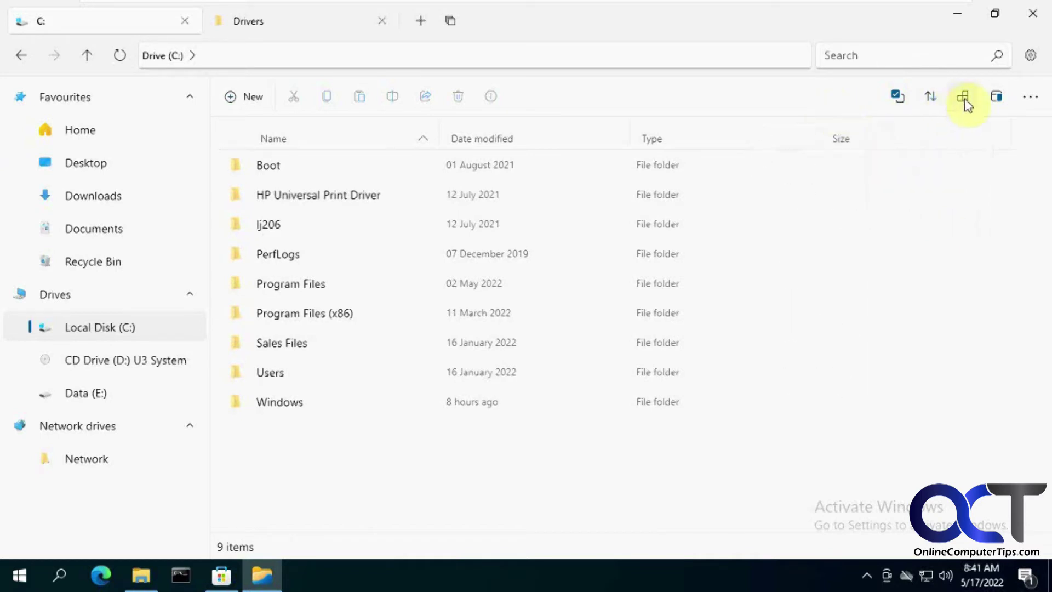
click(964, 97)
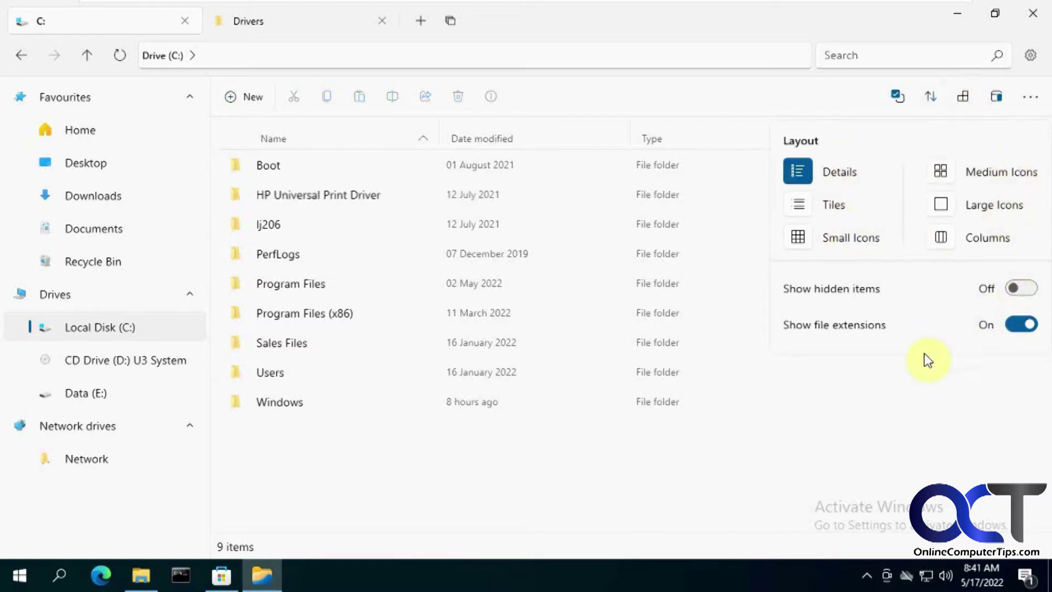
click(940, 411)
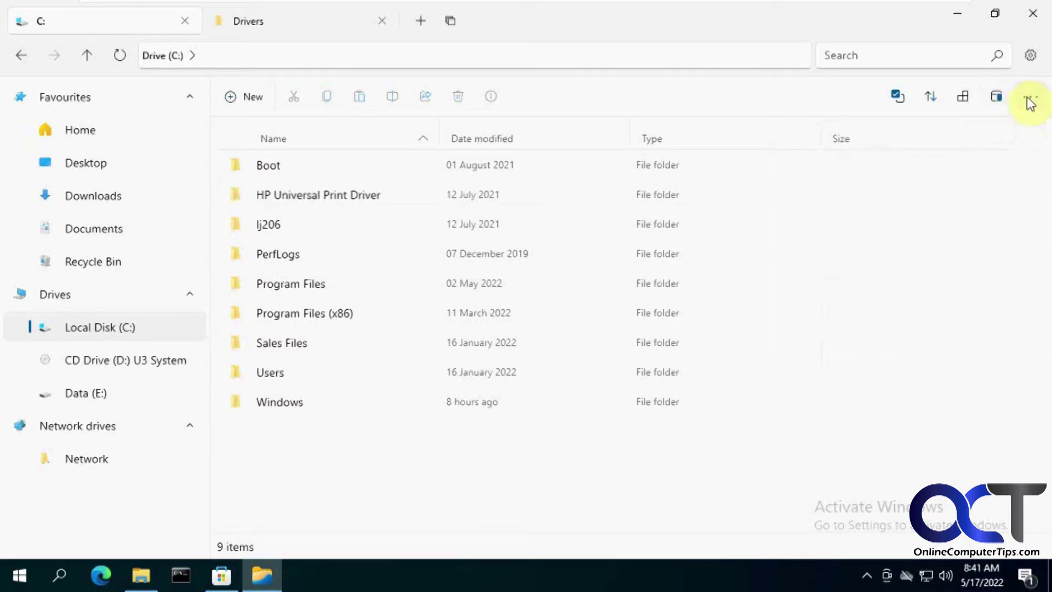
click(1029, 98)
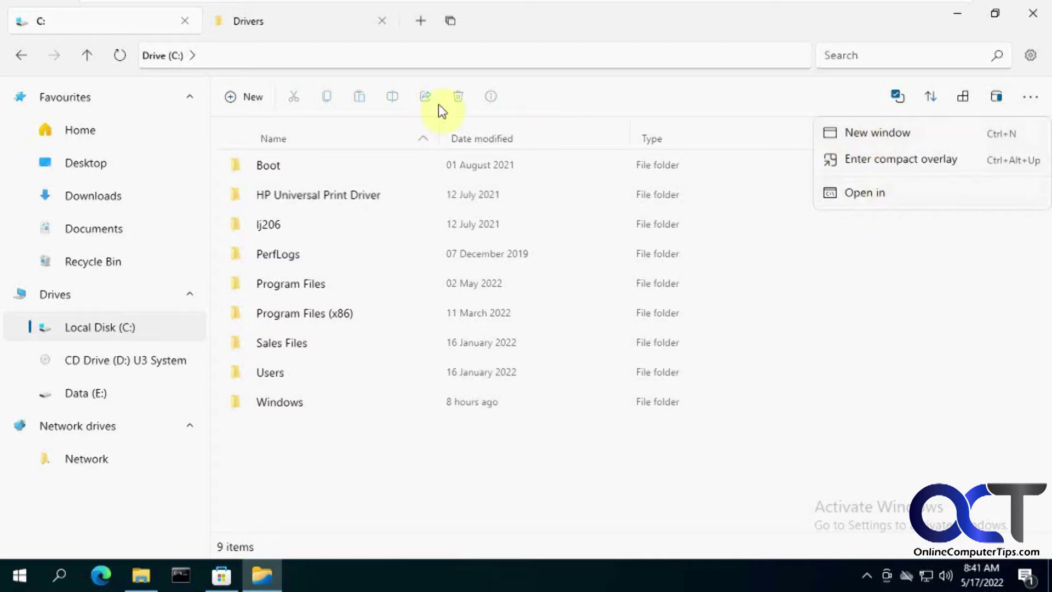
- Add a Home tab, switch between Drivers and C: via the tab list, close Home, and open settings
click(417, 27)
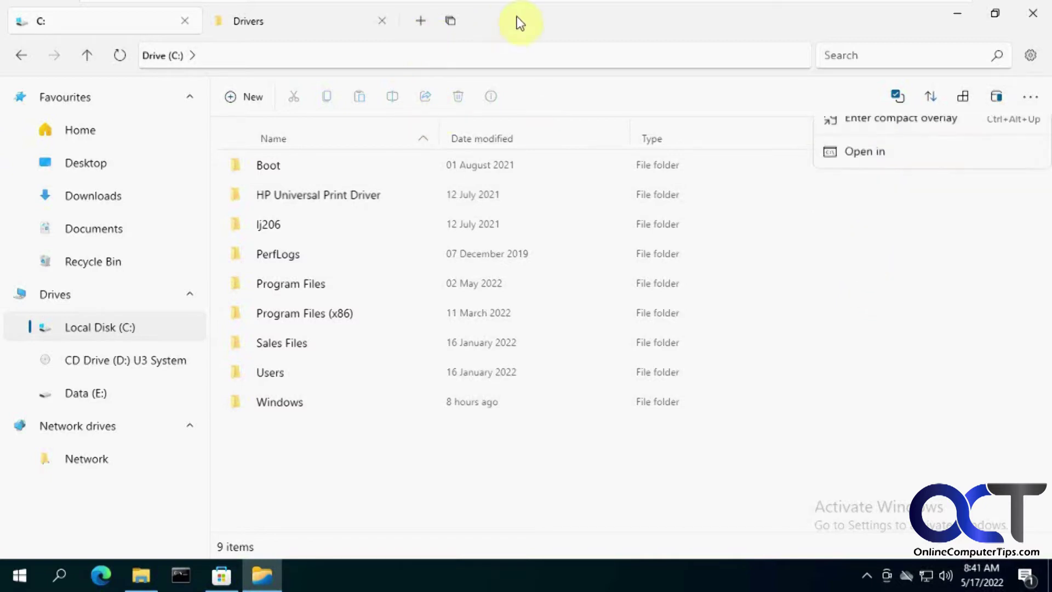
click(420, 23)
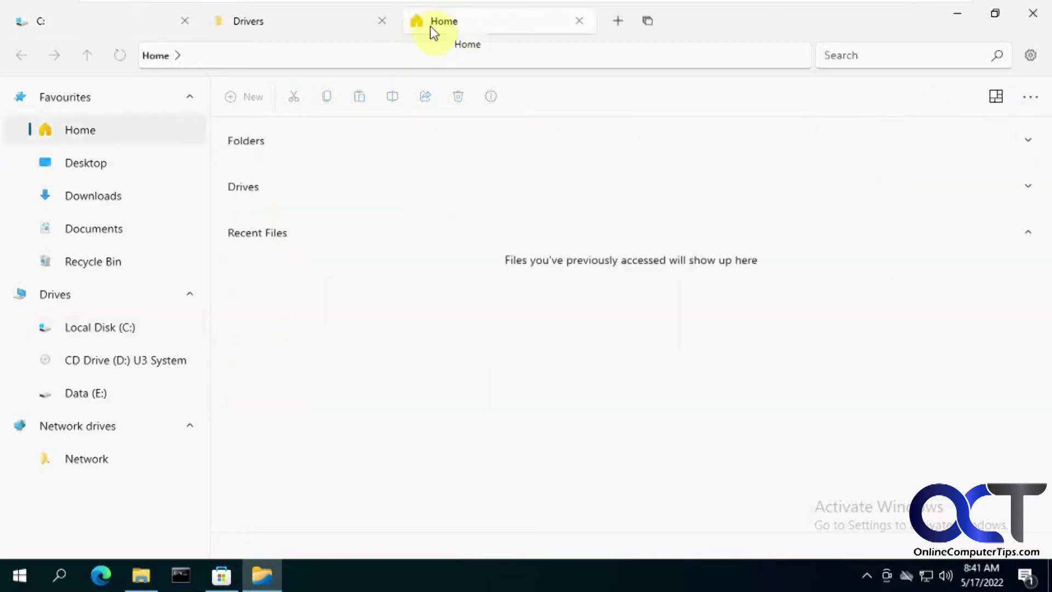
click(649, 22)
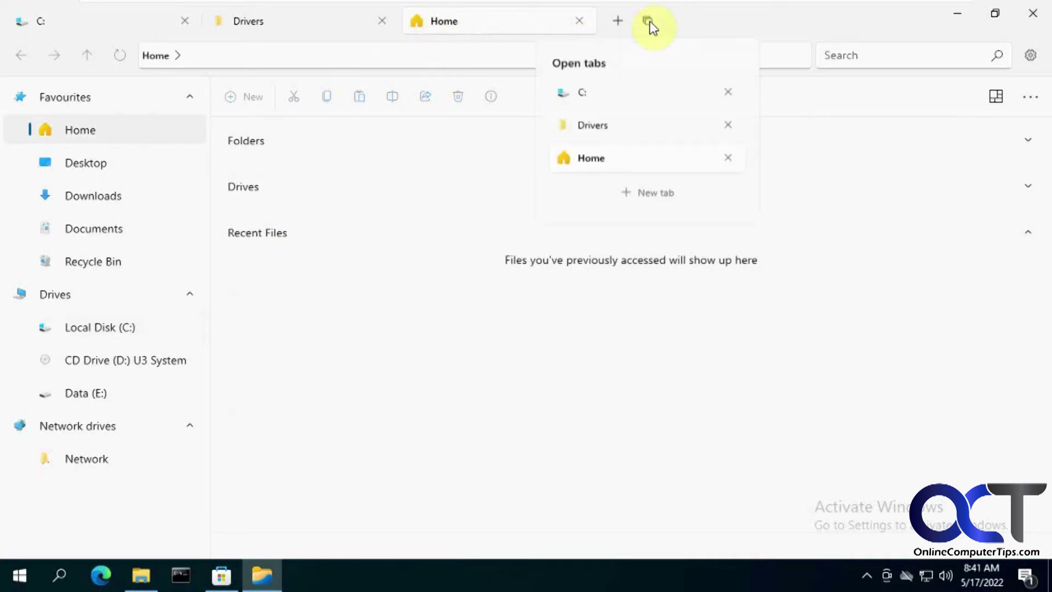
click(601, 127)
click(587, 93)
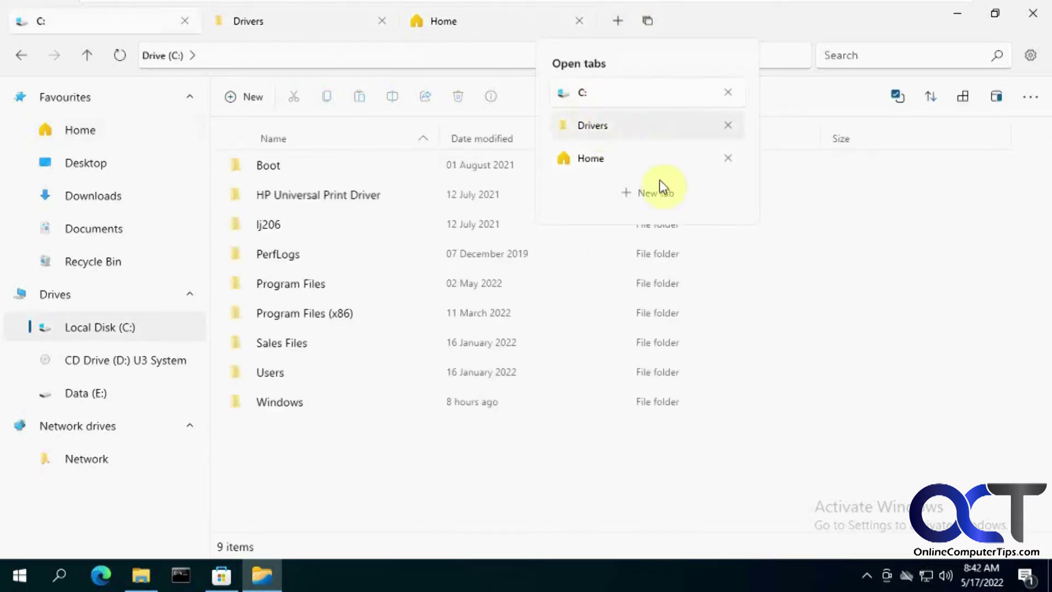
click(580, 23)
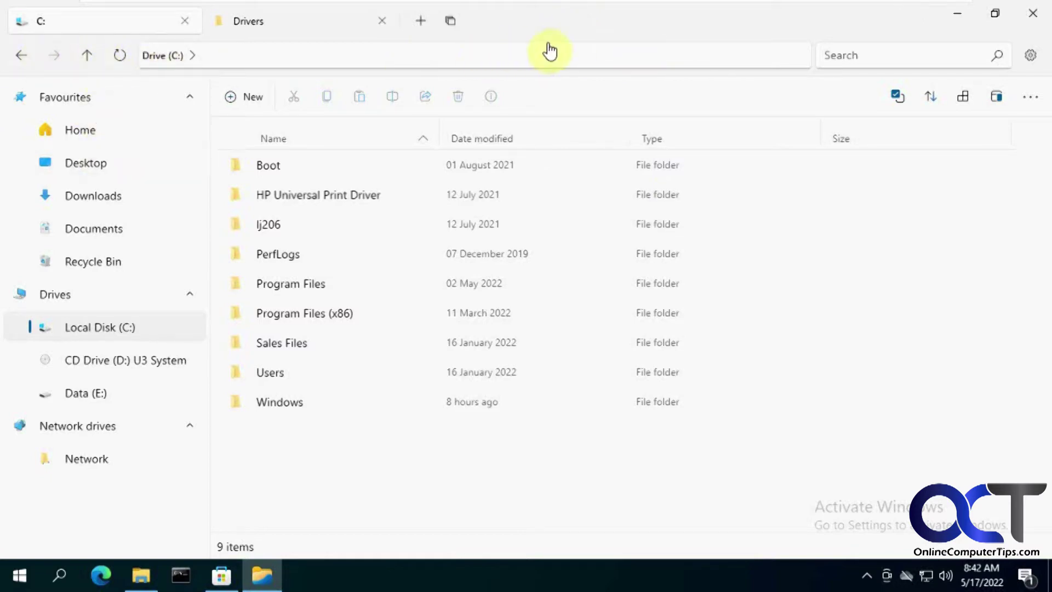
click(1029, 57)
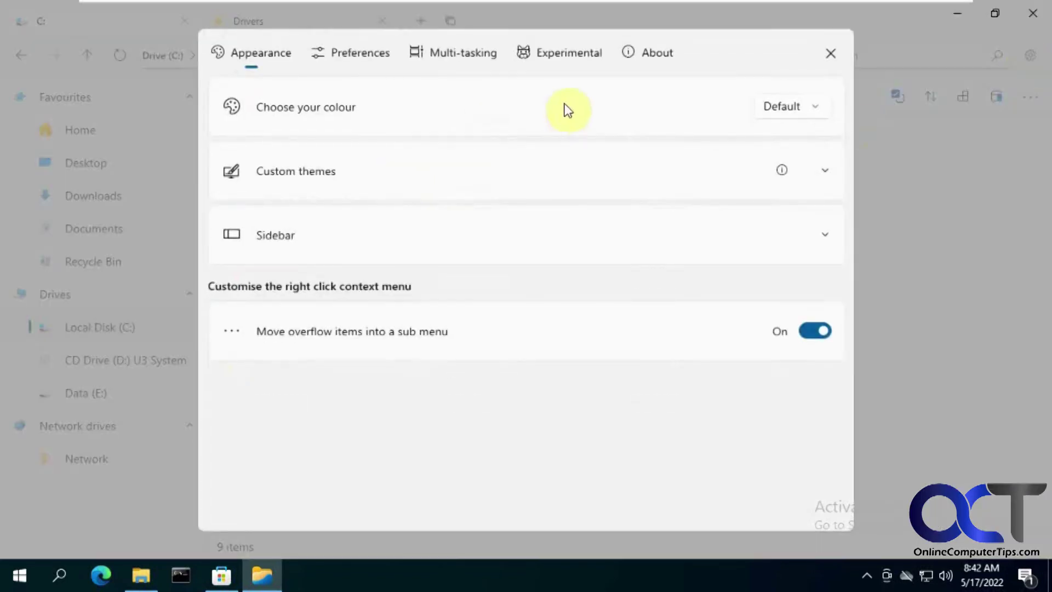
- Switch the colour theme to Dark and back to Default, and peek at Custom themes
click(775, 104)
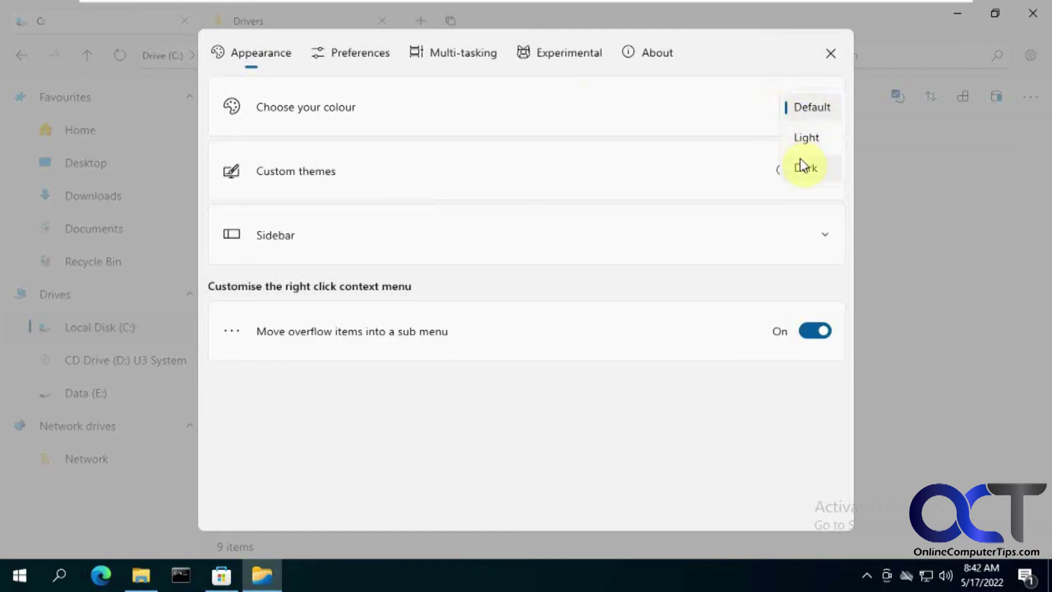
click(802, 163)
click(798, 105)
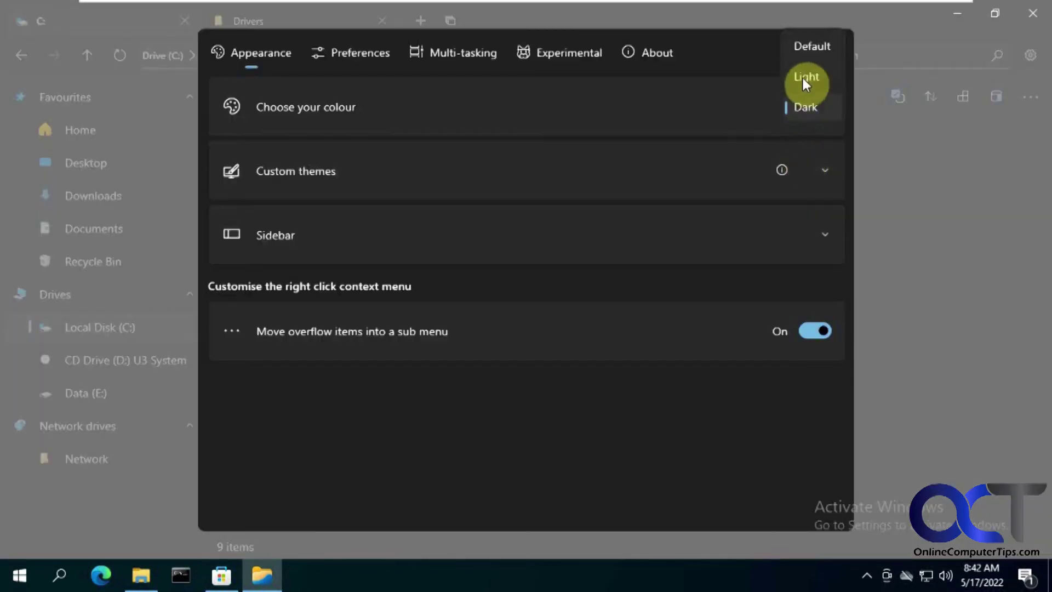
click(807, 44)
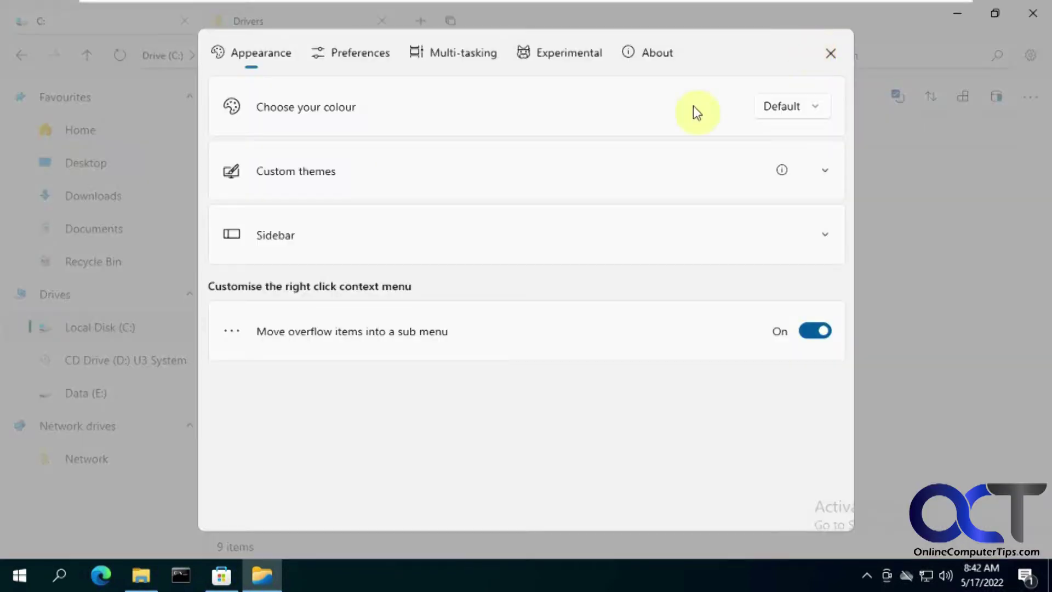
click(818, 175)
click(824, 175)
- Turn the sidebar's Favourites section off and back on, then go to Preferences
click(822, 244)
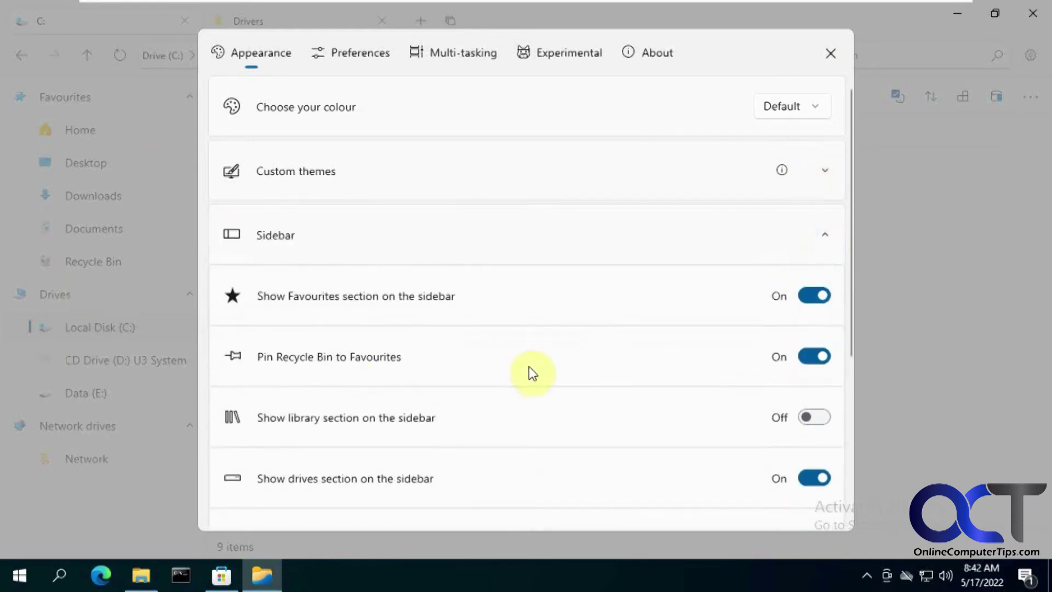
click(808, 296)
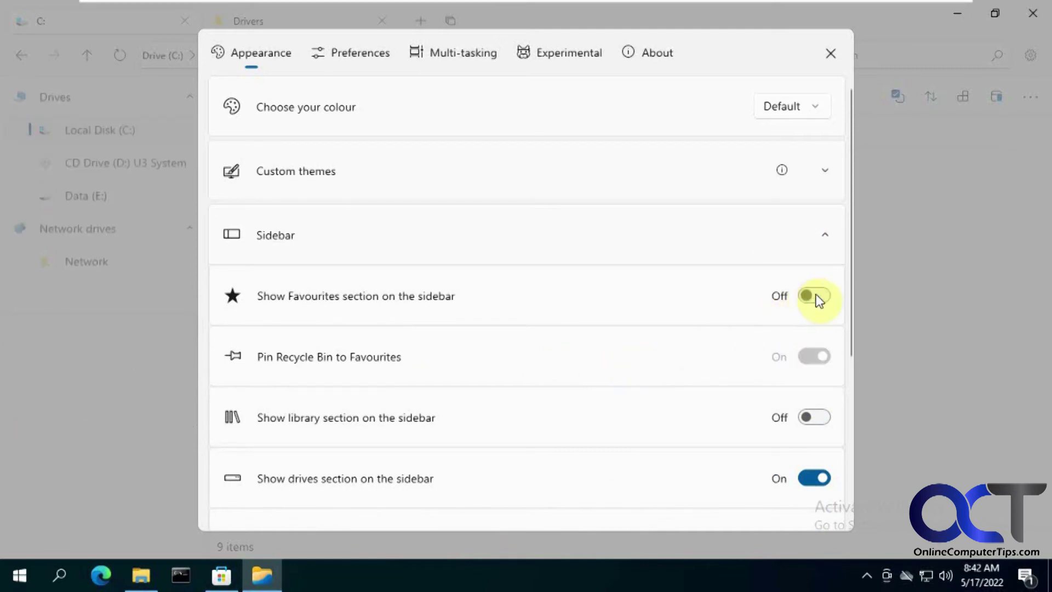
click(813, 296)
scroll(770, 392, down, 5)
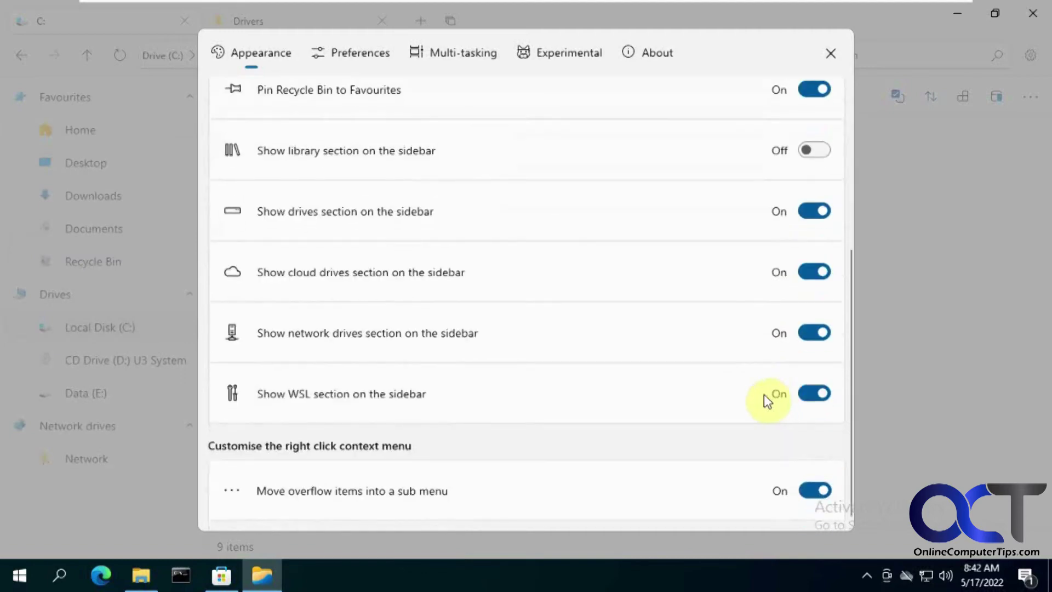
scroll(764, 394, up, 5)
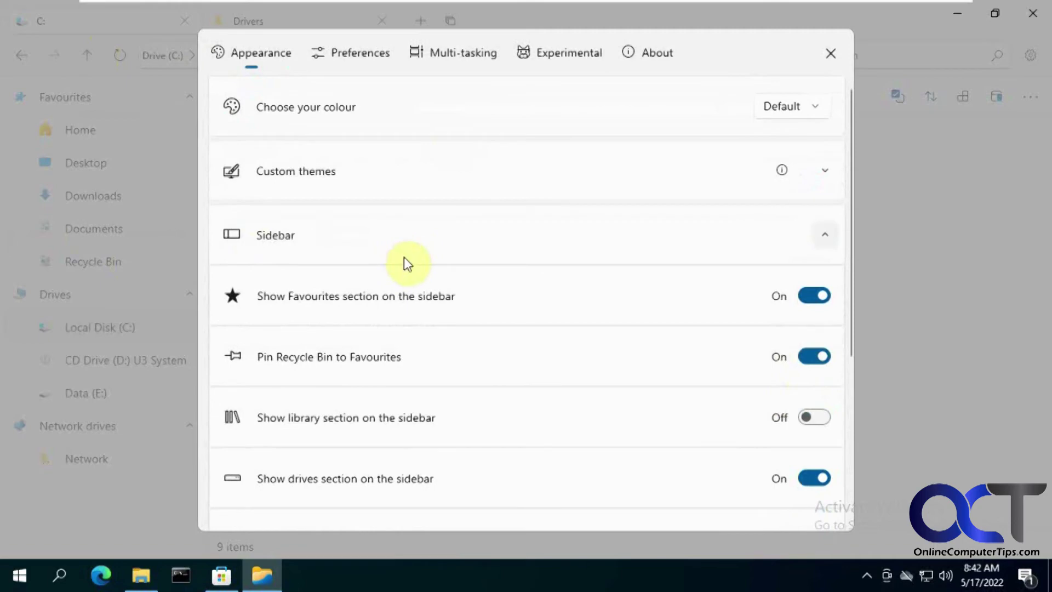
click(360, 52)
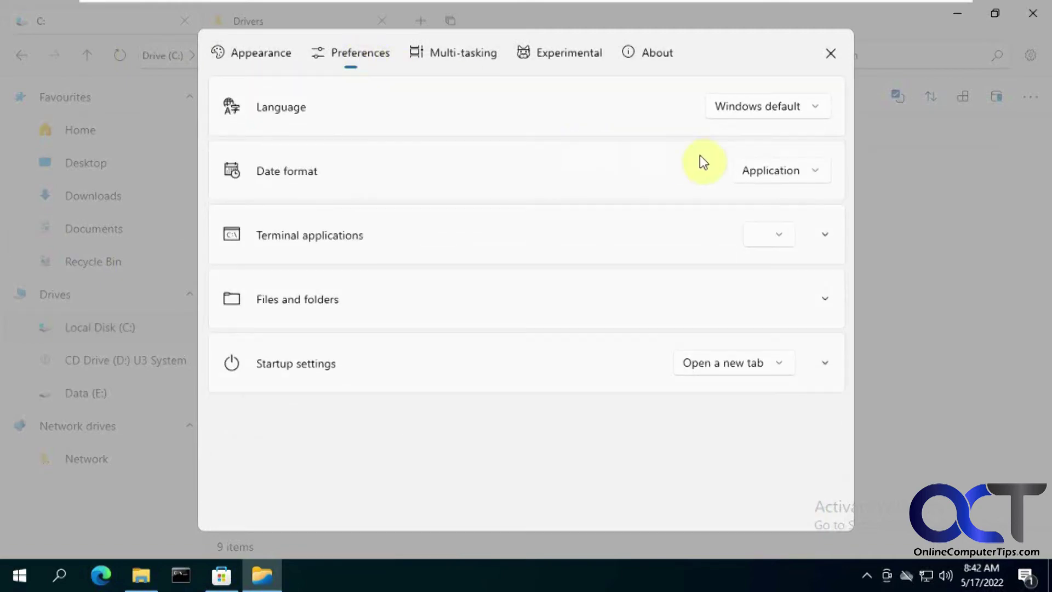
- Review the Files and folders preferences, leaving Startup on 'open a new tab', then go to Multi-tasking
click(825, 298)
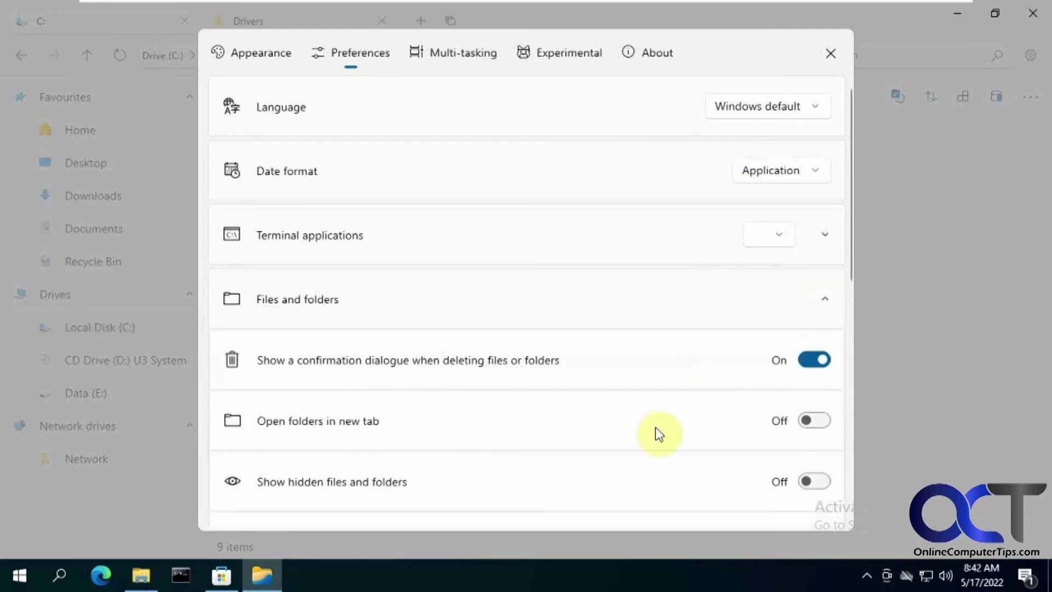
scroll(655, 426, down, 2)
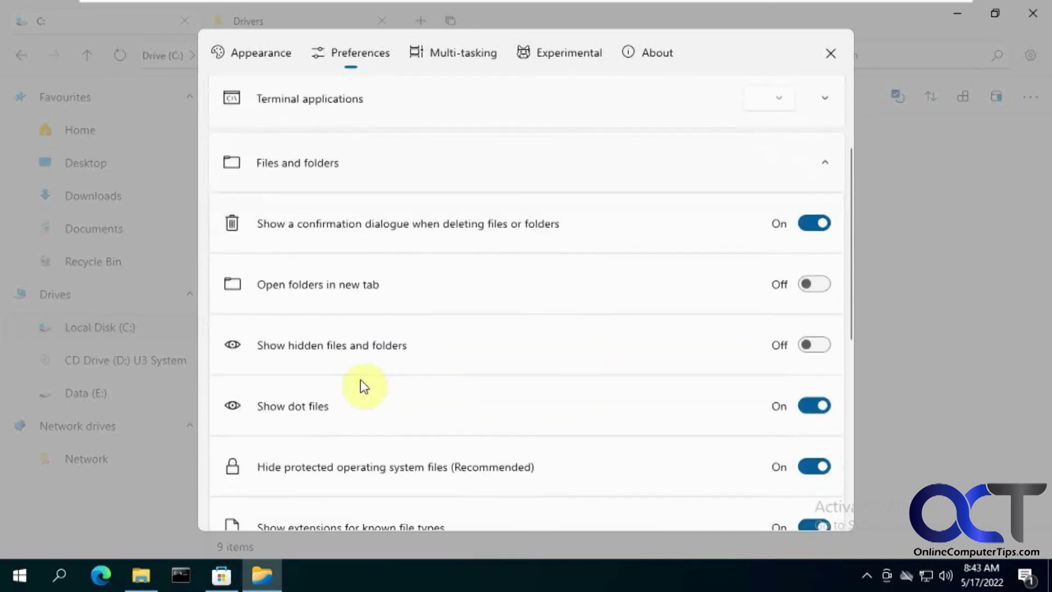
scroll(394, 401, down, 3)
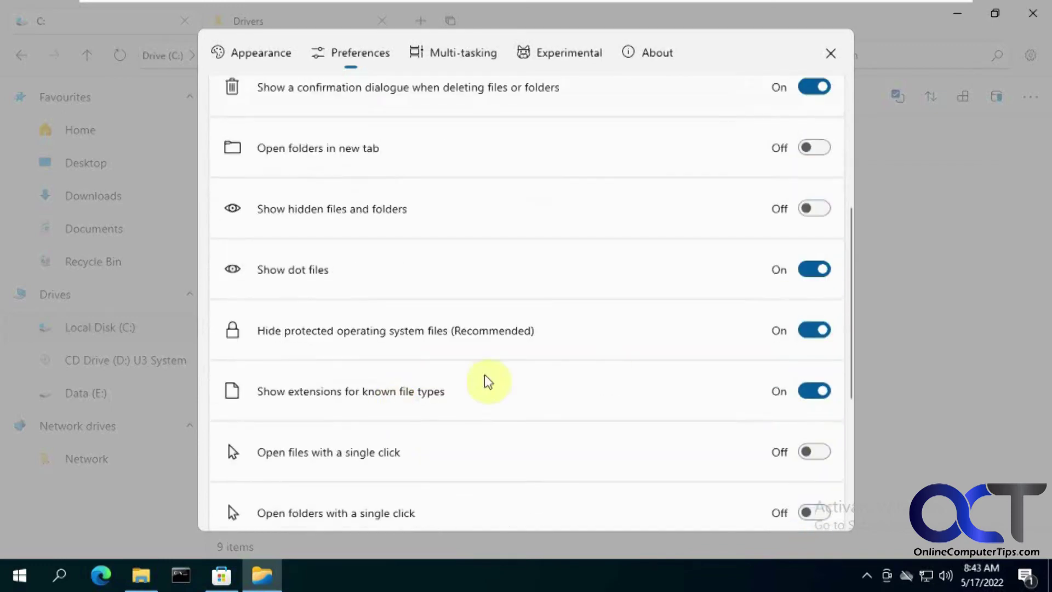
scroll(486, 408, down, 1)
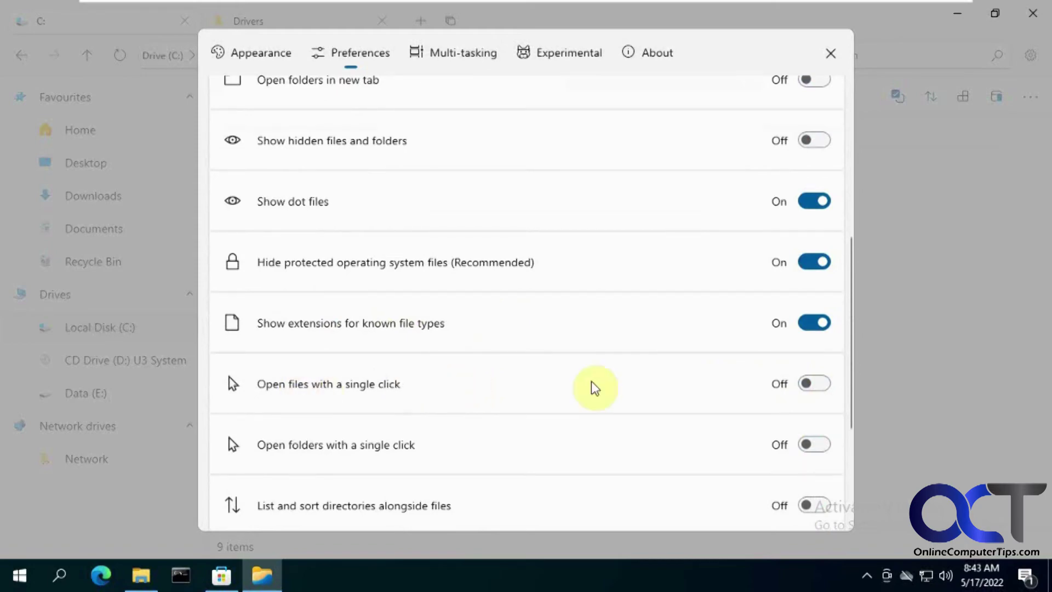
scroll(595, 388, down, 3)
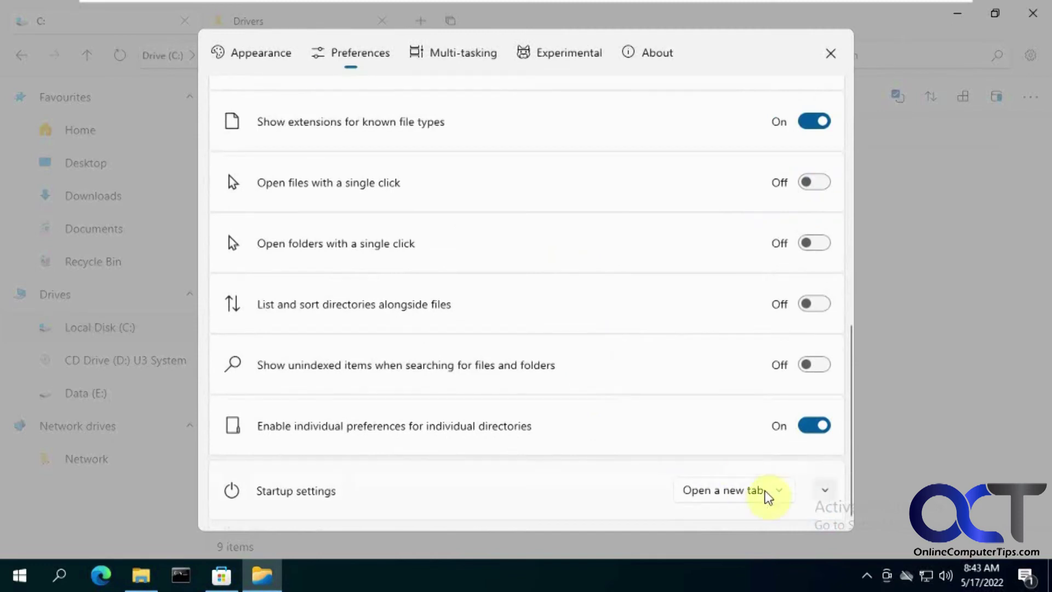
click(778, 497)
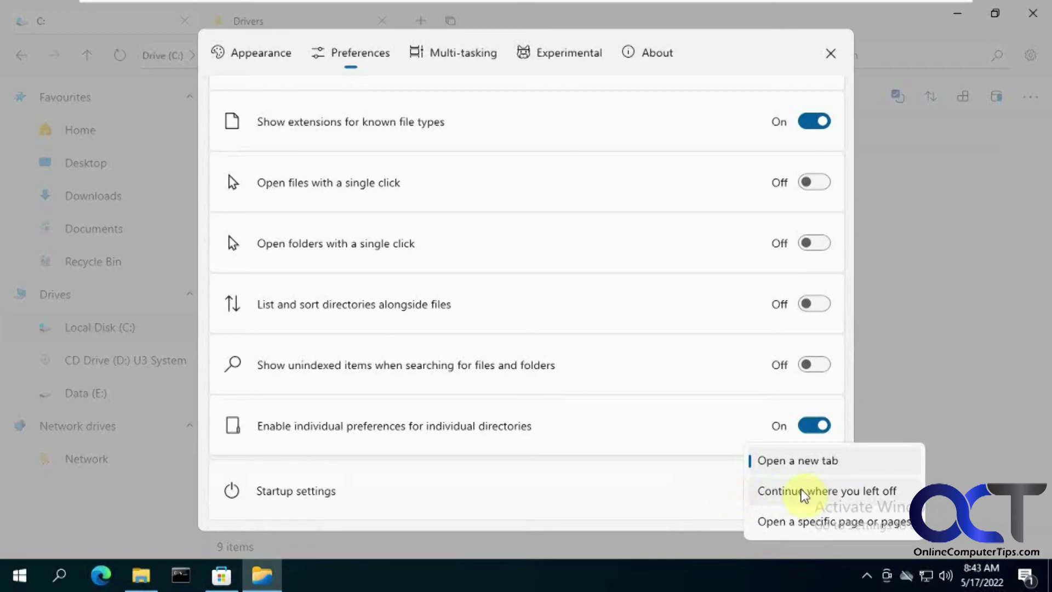
click(686, 492)
scroll(660, 444, up, 8)
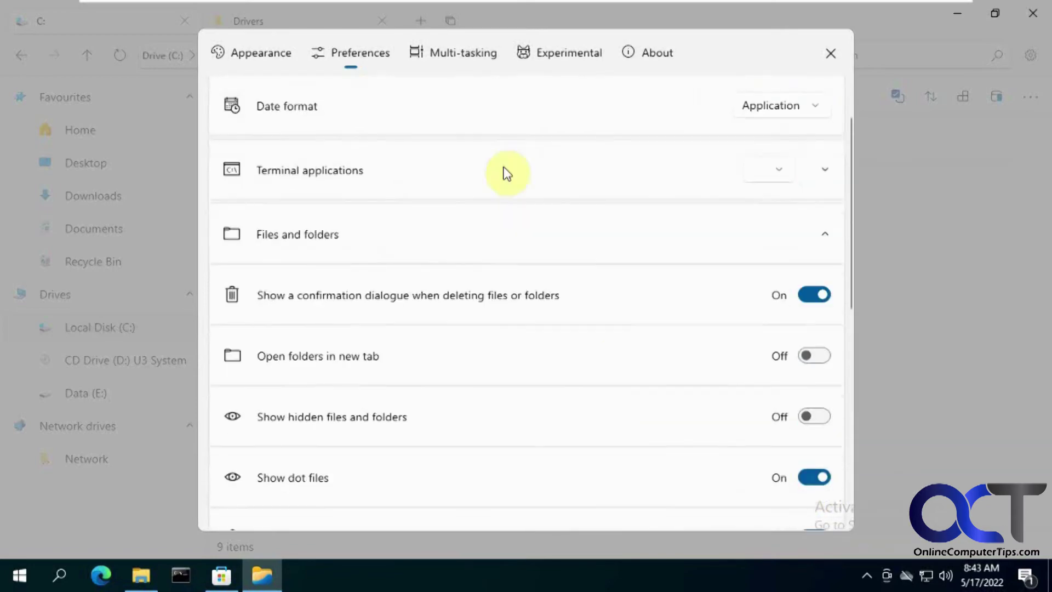
click(420, 50)
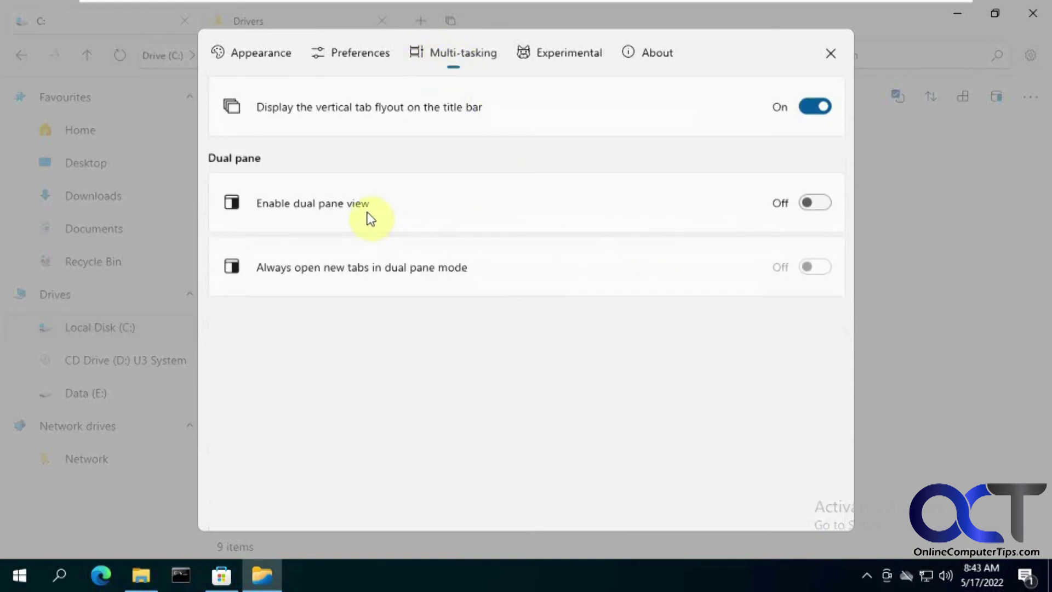
- Turn on dual pane view with new tabs always opening dual pane, then try and close an HP Universal Print Driver tab
click(819, 206)
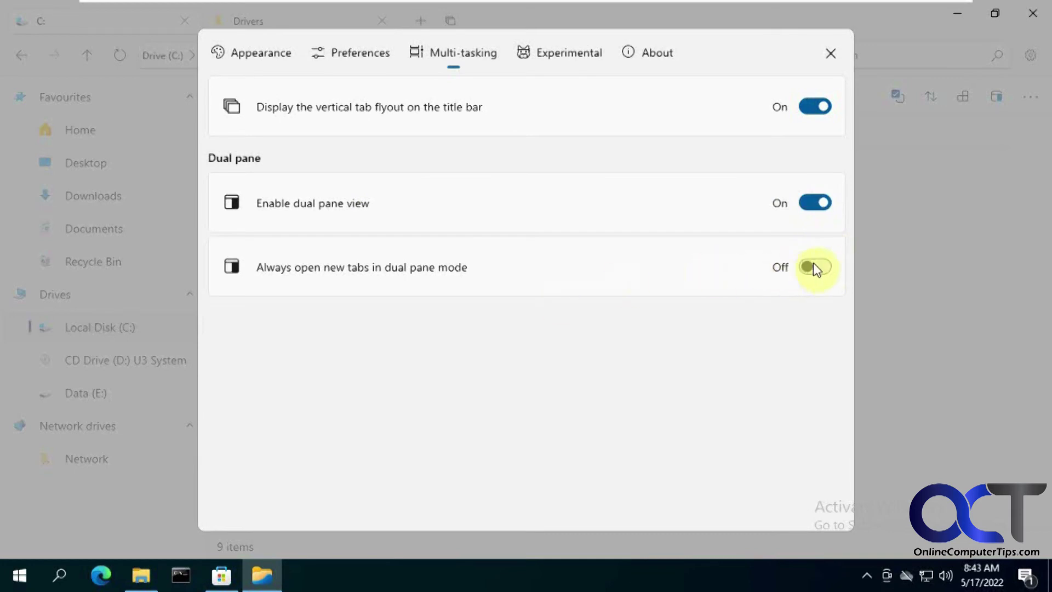
click(831, 55)
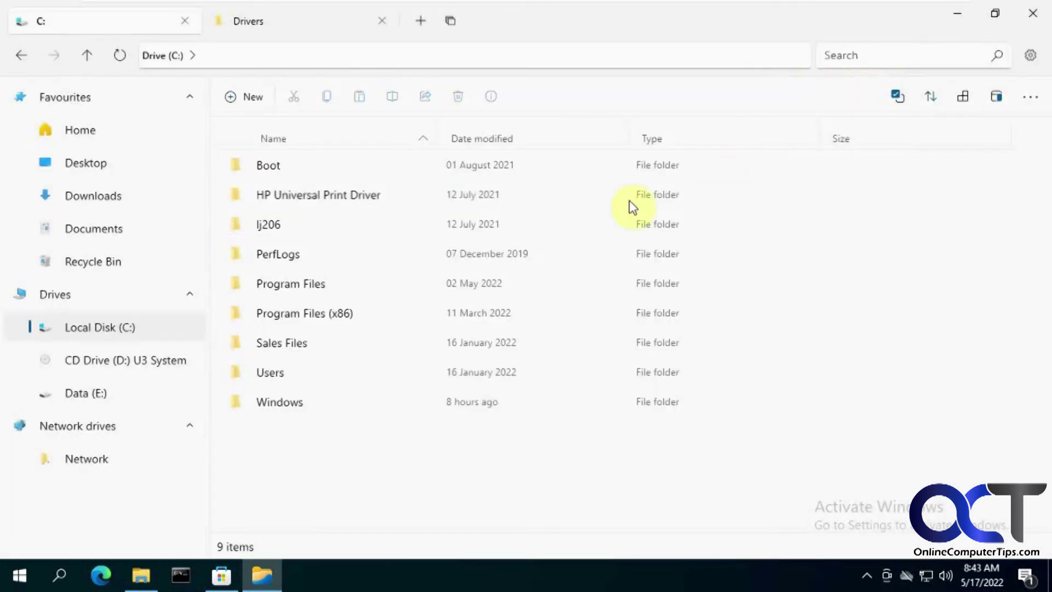
right_click(339, 207)
click(340, 263)
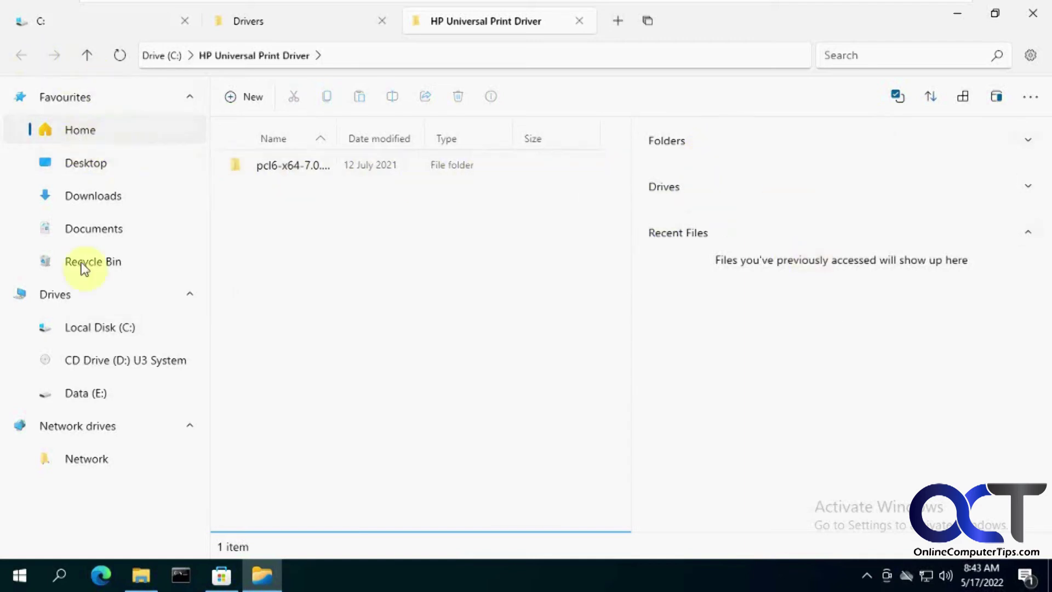
click(571, 25)
- Open the C: drive's Windows folder in a new tab
click(102, 329)
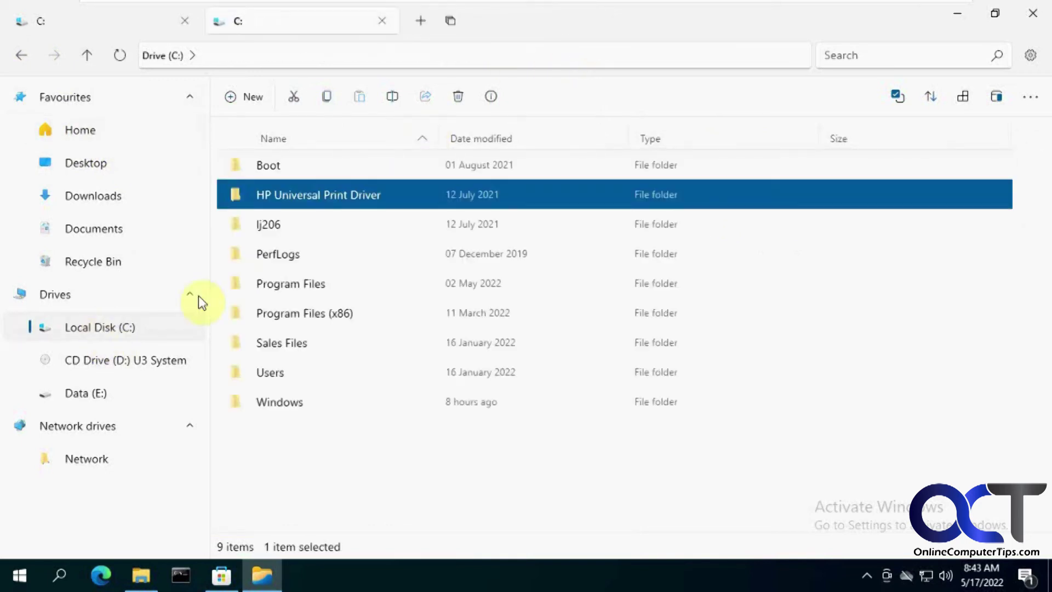
right_click(279, 402)
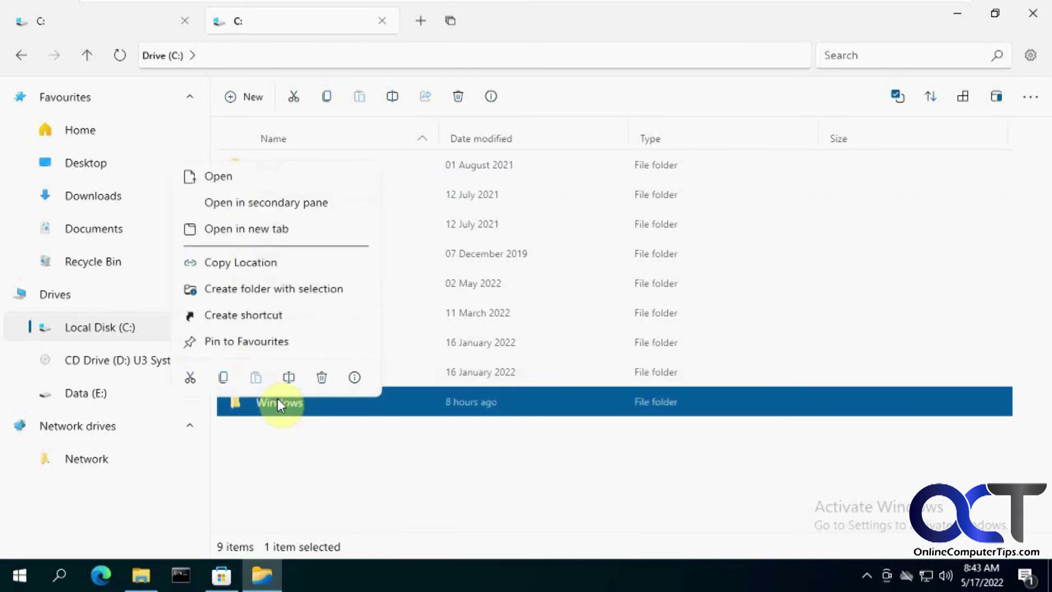
click(278, 231)
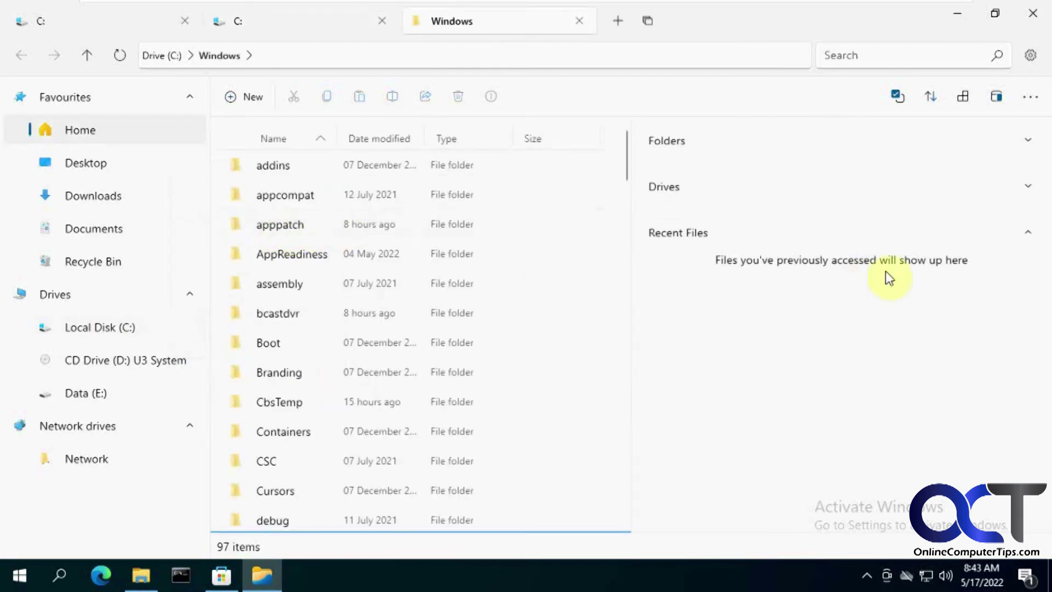
- Expand the Folders and Drives sections of the Home pane beside the Windows folder
click(1030, 140)
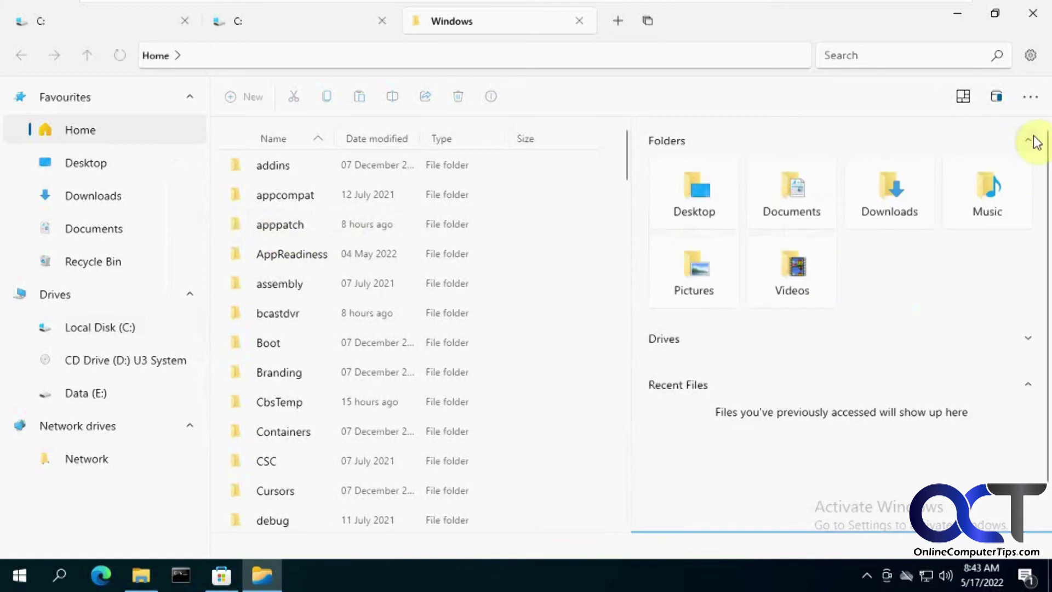
click(1028, 339)
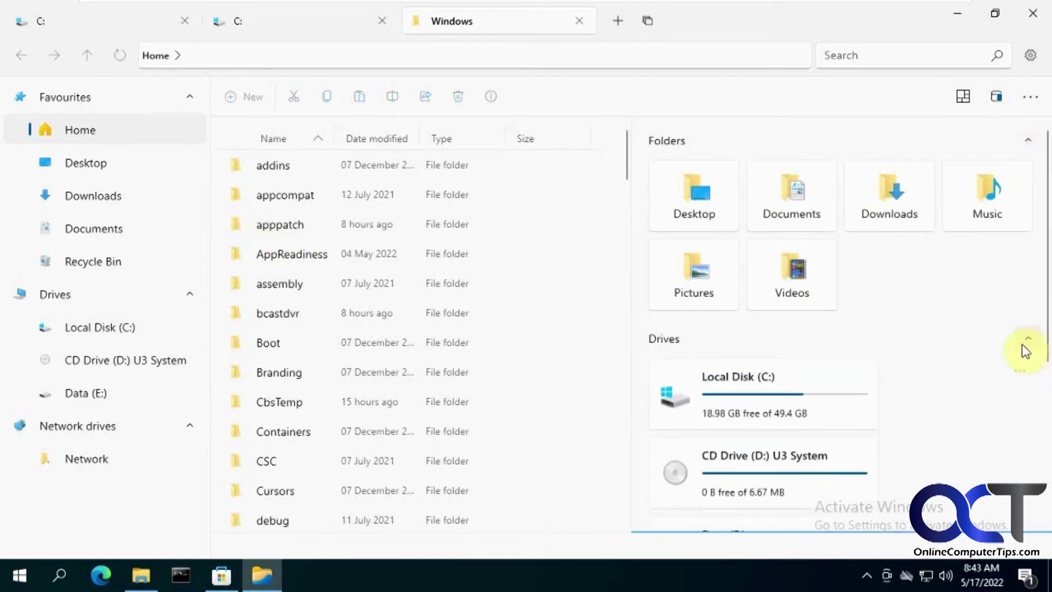
scroll(1018, 364, down, 5)
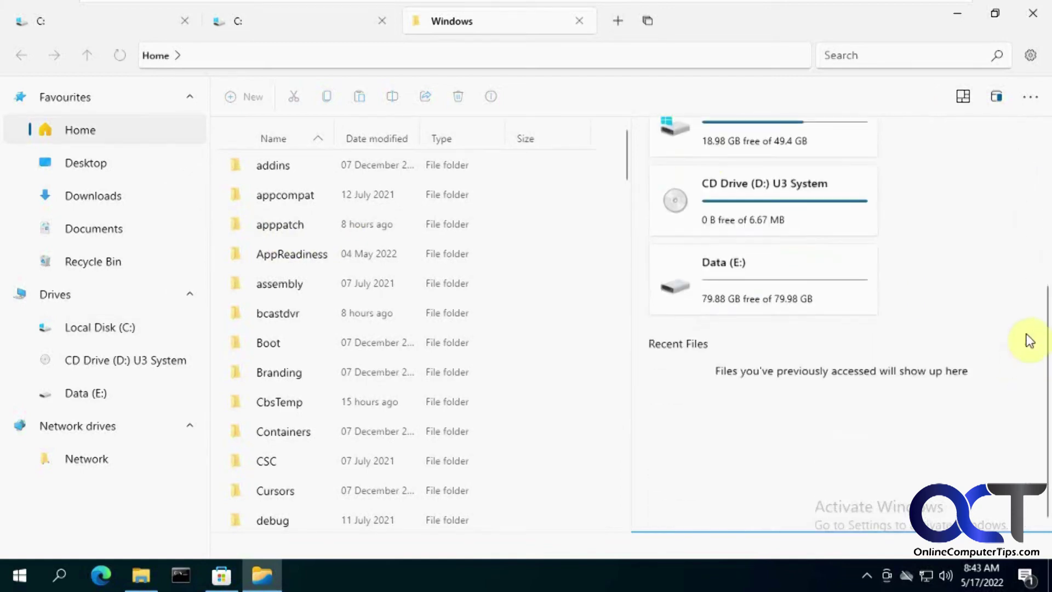
scroll(1032, 350, up, 3)
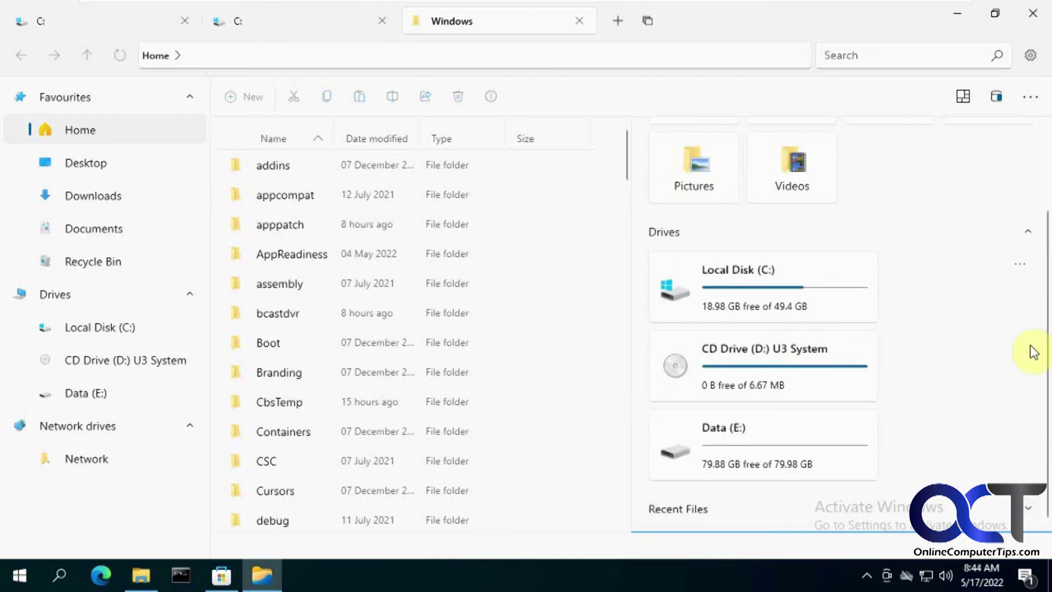
scroll(1018, 369, up, 2)
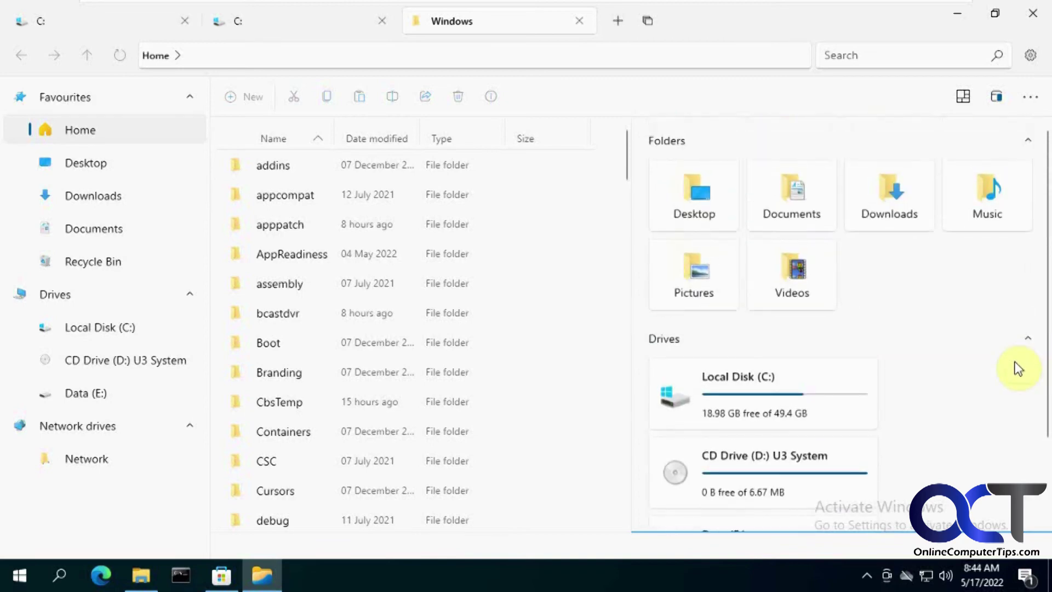
scroll(1018, 368, down, 2)
scroll(1015, 367, up, 2)
- Switch off Enable dual pane view under Multi-tasking, check the Experimental page, and close settings
click(1029, 56)
click(451, 55)
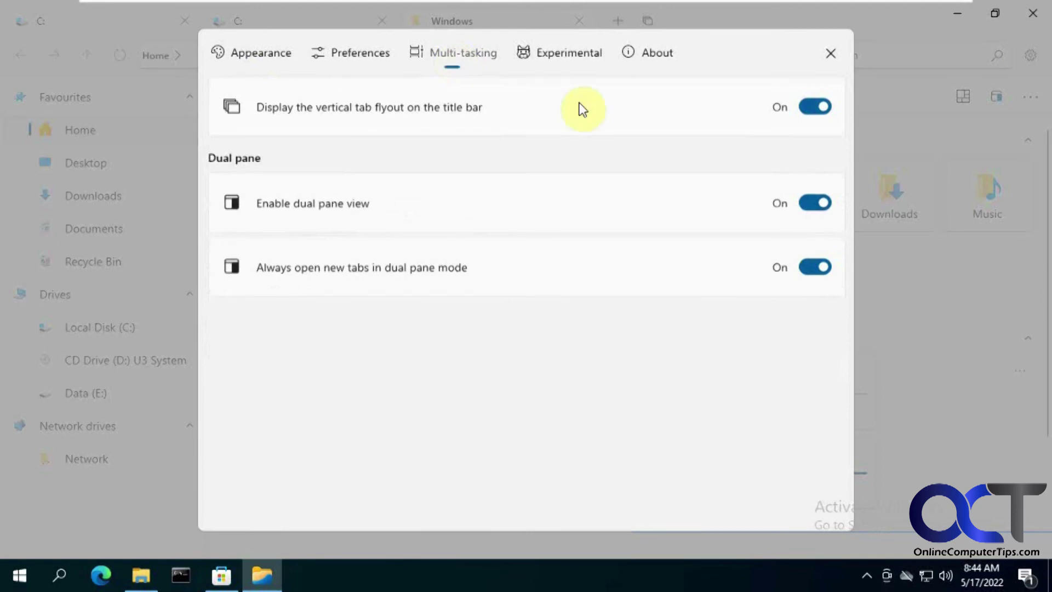
click(818, 202)
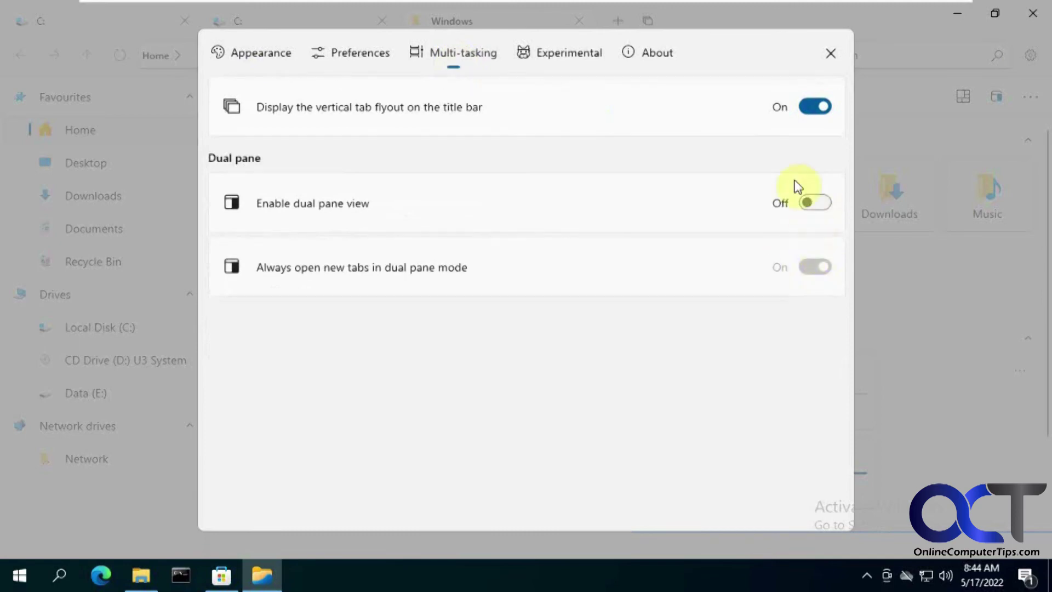
click(559, 59)
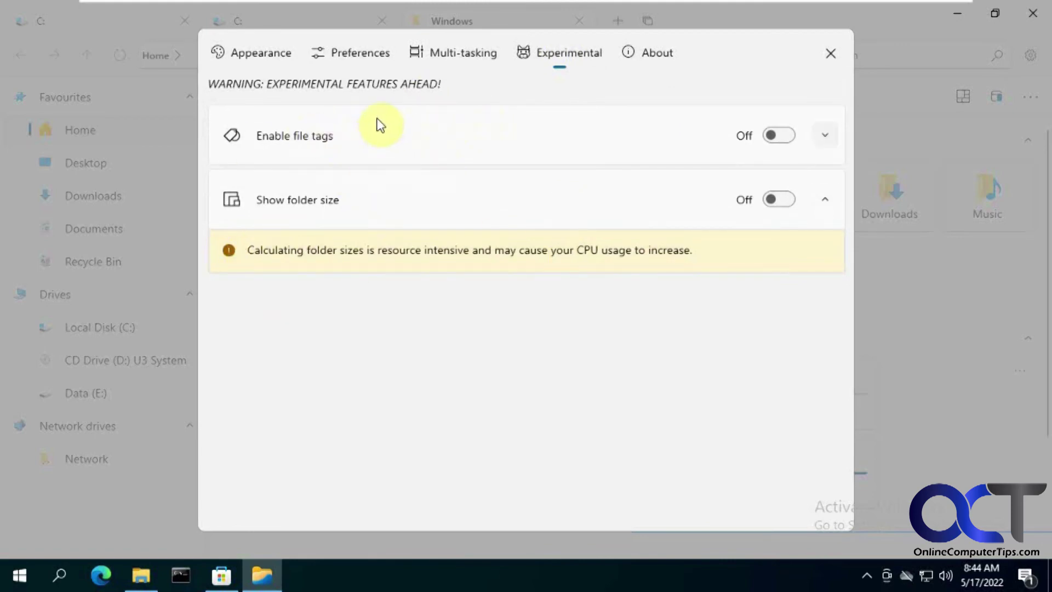
click(831, 54)
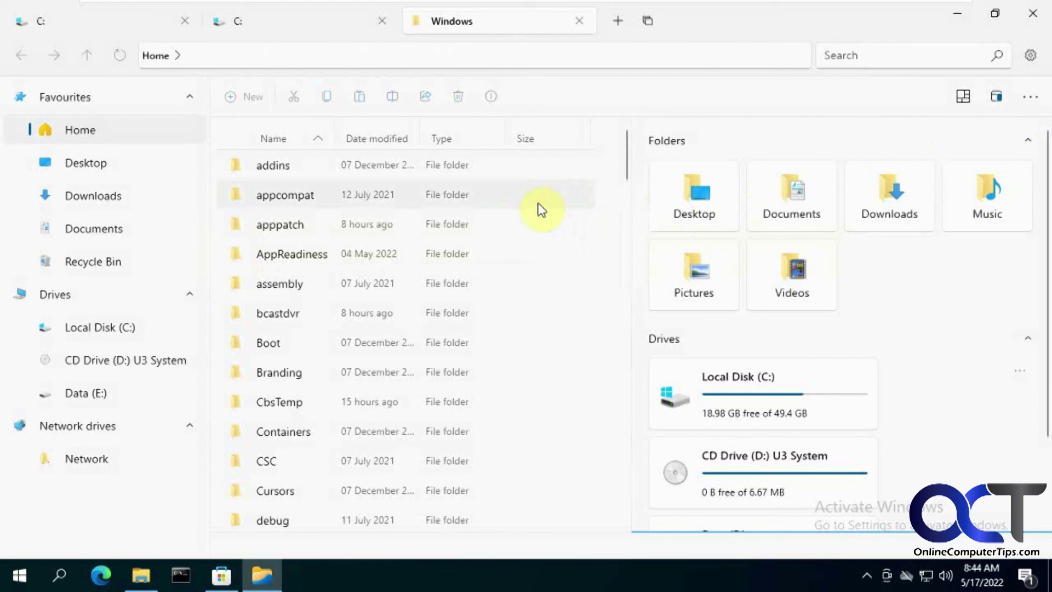
click(331, 24)
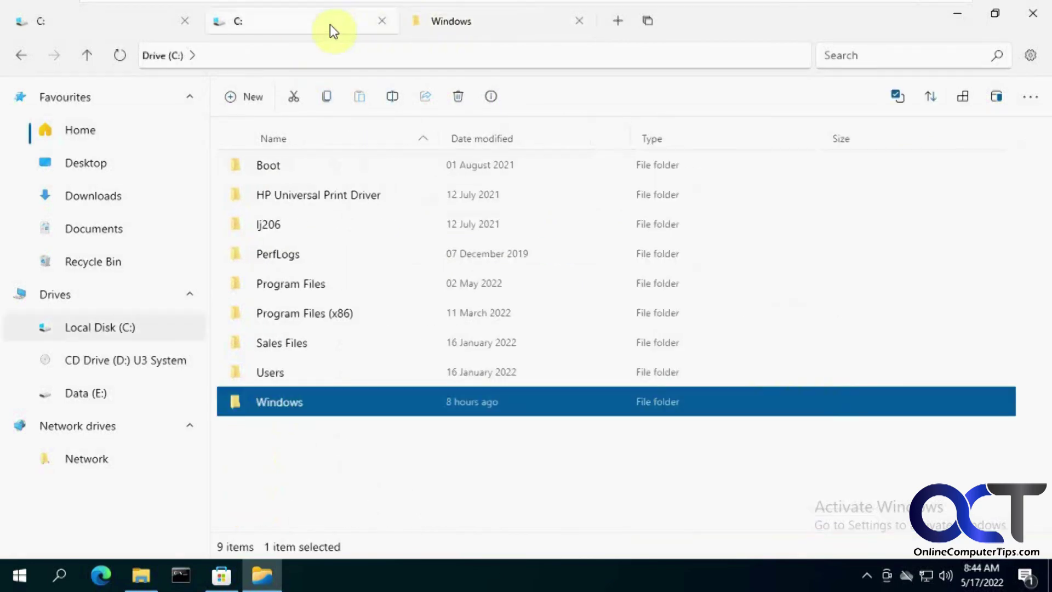
click(113, 25)
click(293, 28)
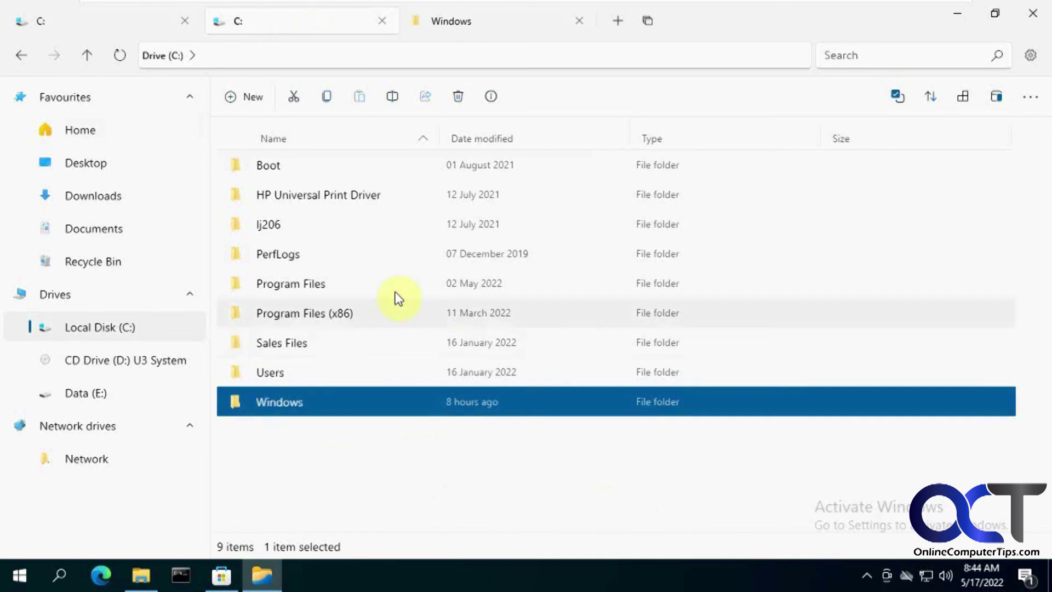
click(479, 20)
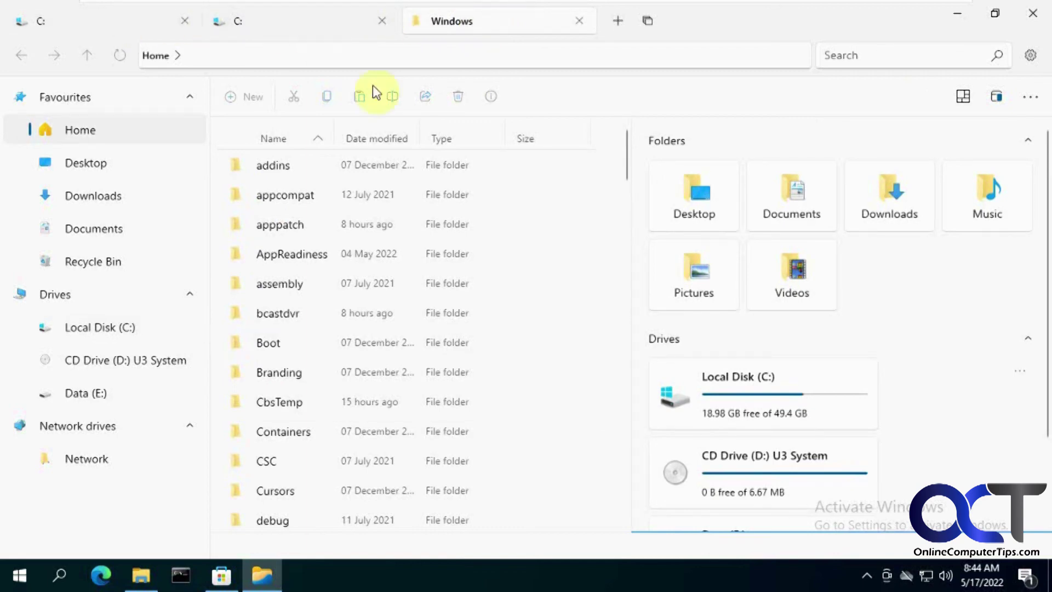
click(234, 585)
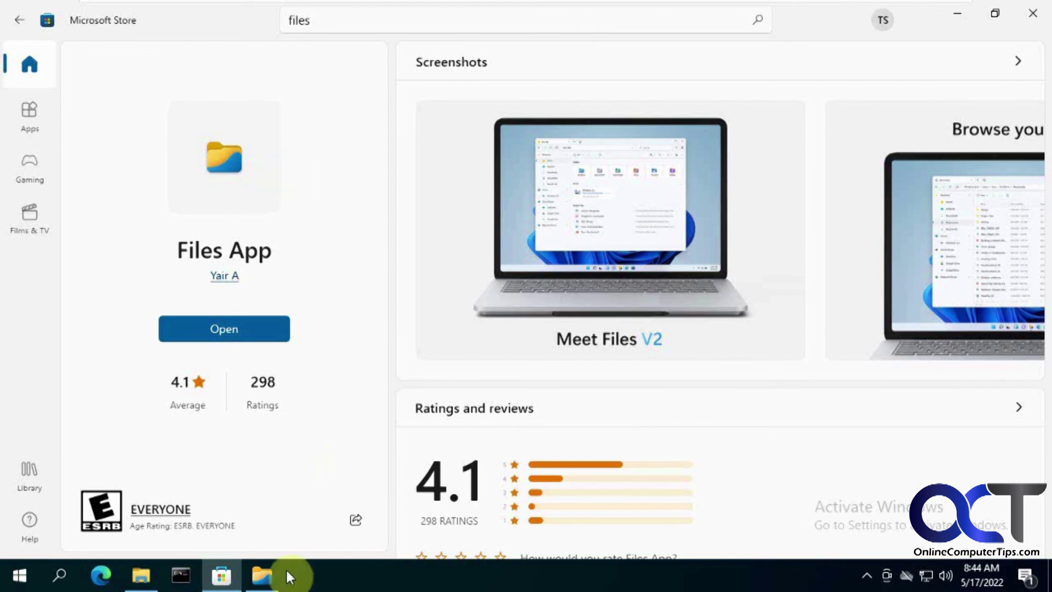
- Put the Microsoft Store window away to return to Files
click(224, 582)
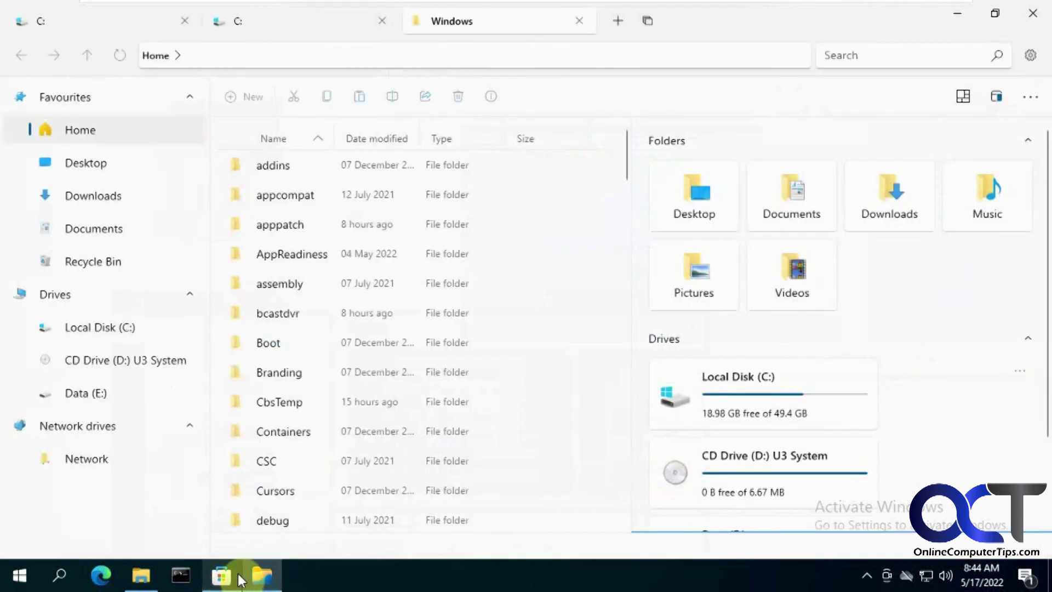
- Bring back the File Explorer window showing the Windows tab
mouse_move(146, 580)
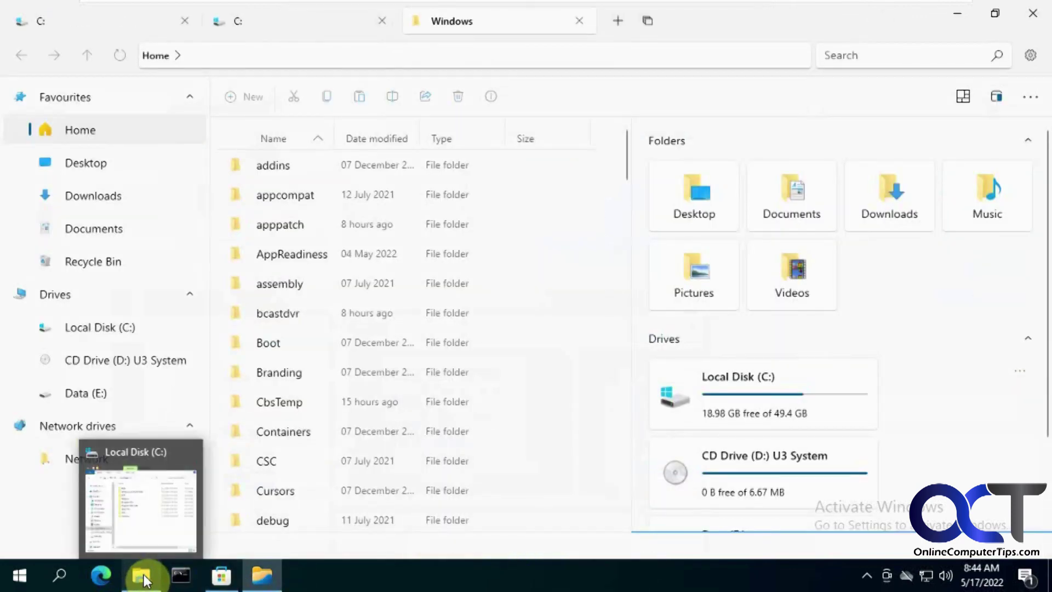